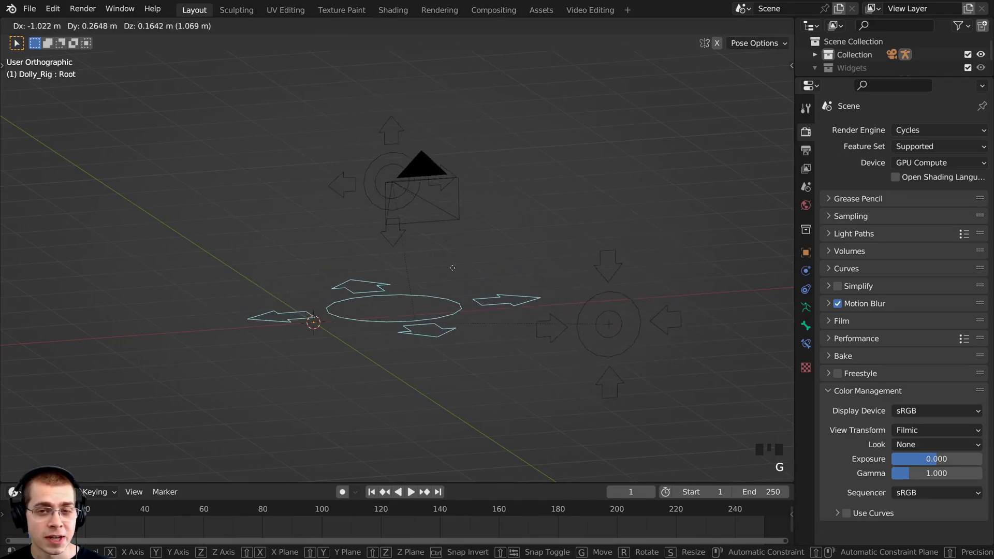
Try moving the dolly rig's Root, Camera and Aim controls one after another
right_click(451, 269)
click(319, 149)
key(g)
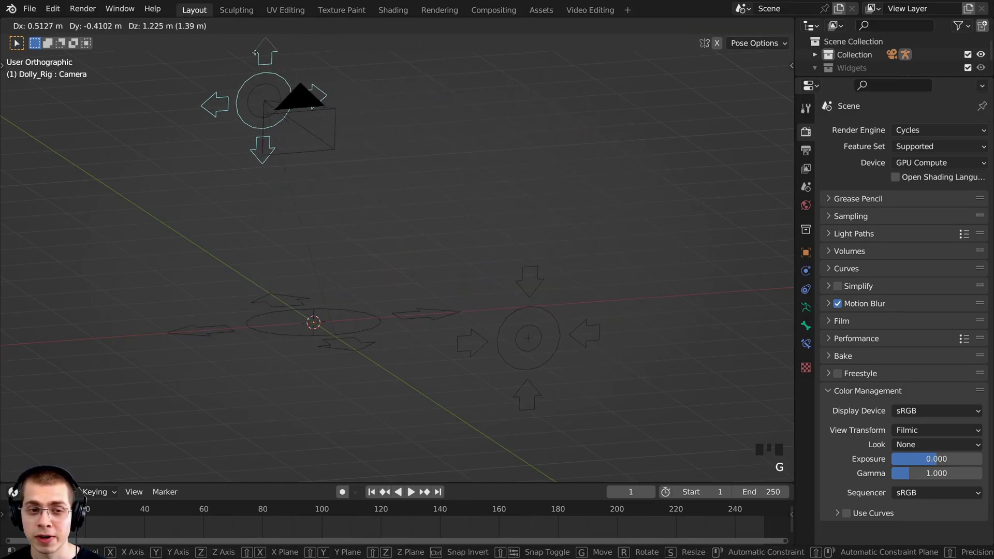
right_click(325, 193)
click(531, 287)
key(g)
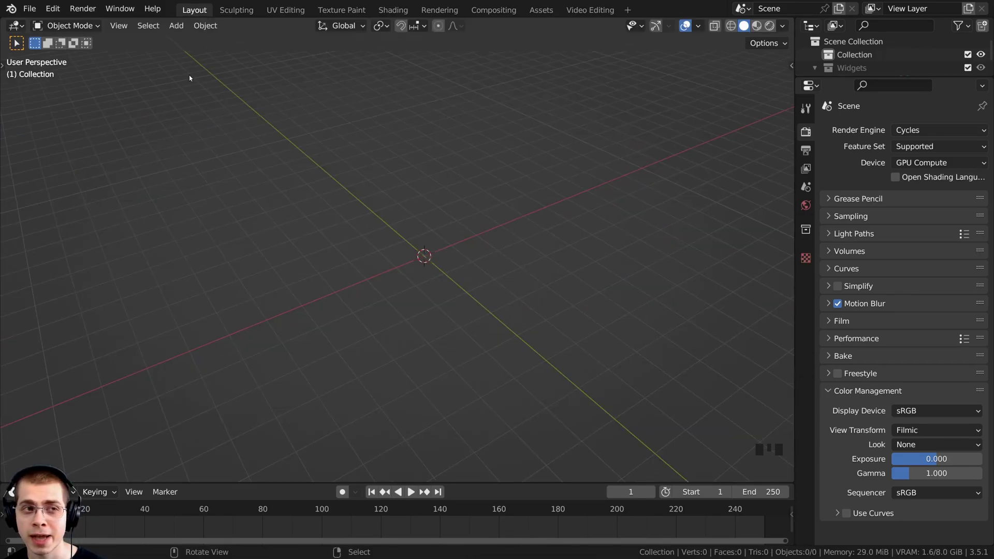
Open the add-on preferences and search the add-ons for "camera"
click(60, 8)
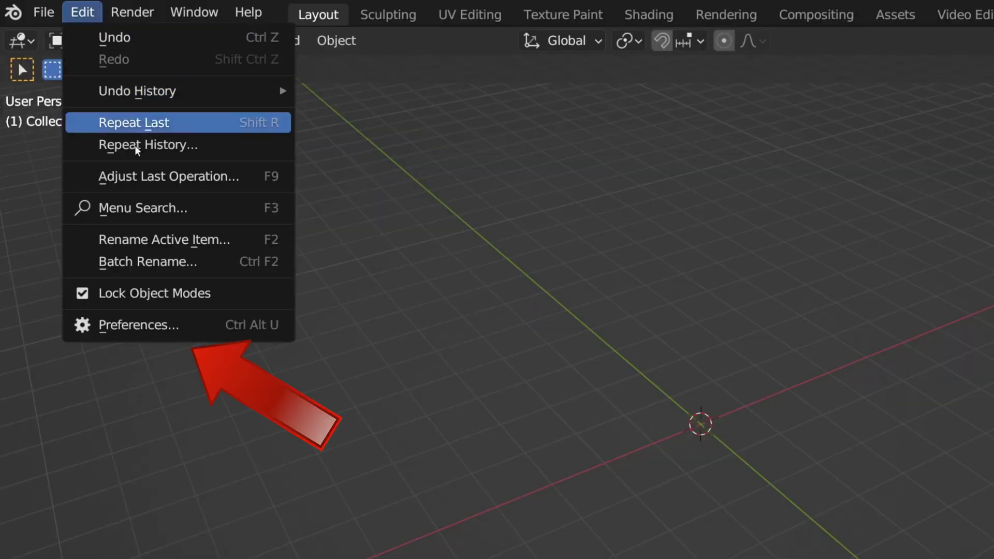
click(156, 324)
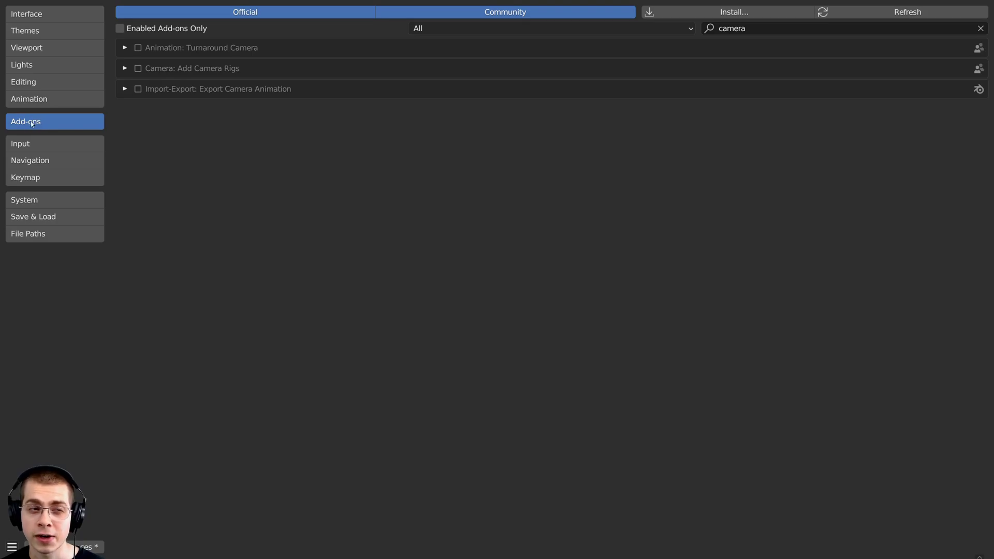
click(749, 31)
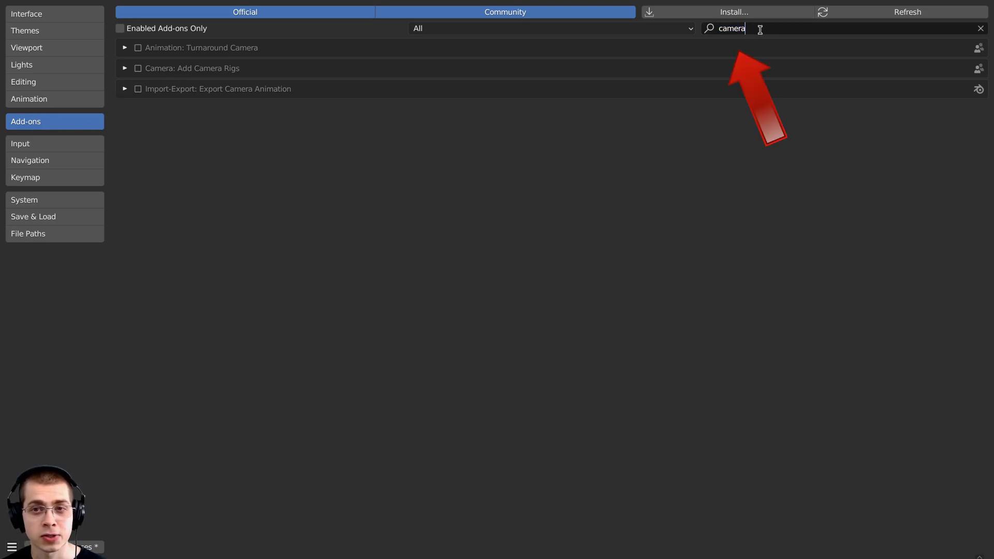
drag(759, 29, 706, 32)
click(396, 113)
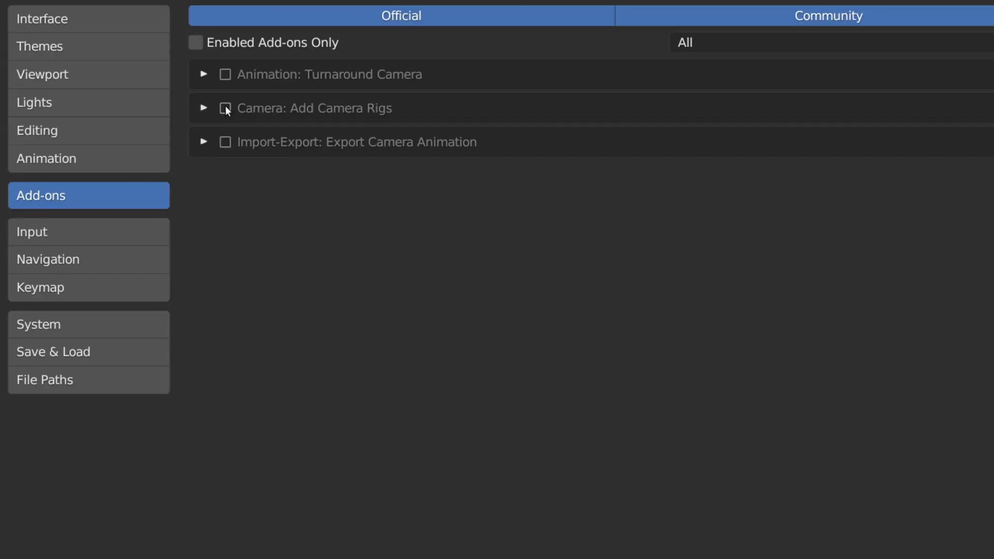
Enable the Camera: Add Camera Rigs add-on, expand its details and save the preferences
click(225, 108)
click(204, 108)
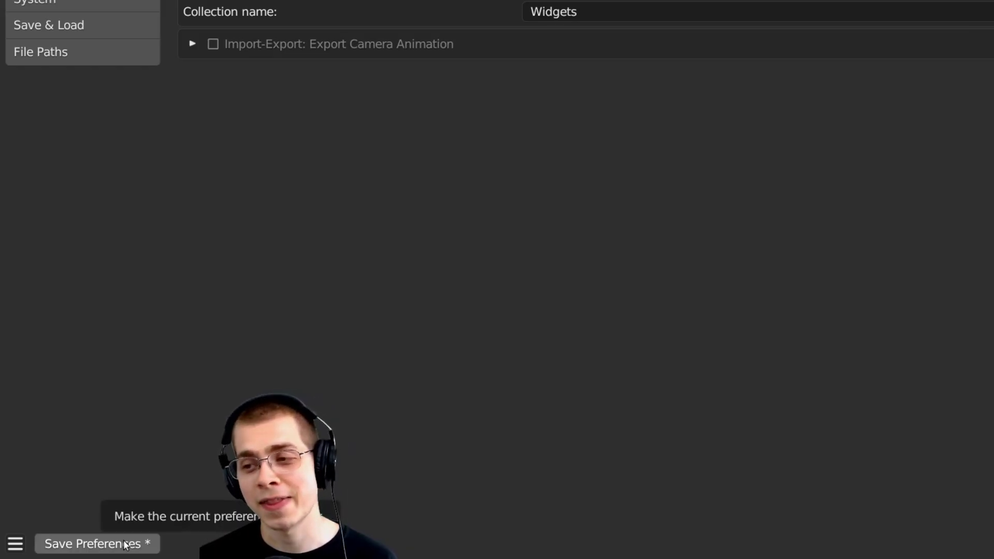
click(83, 545)
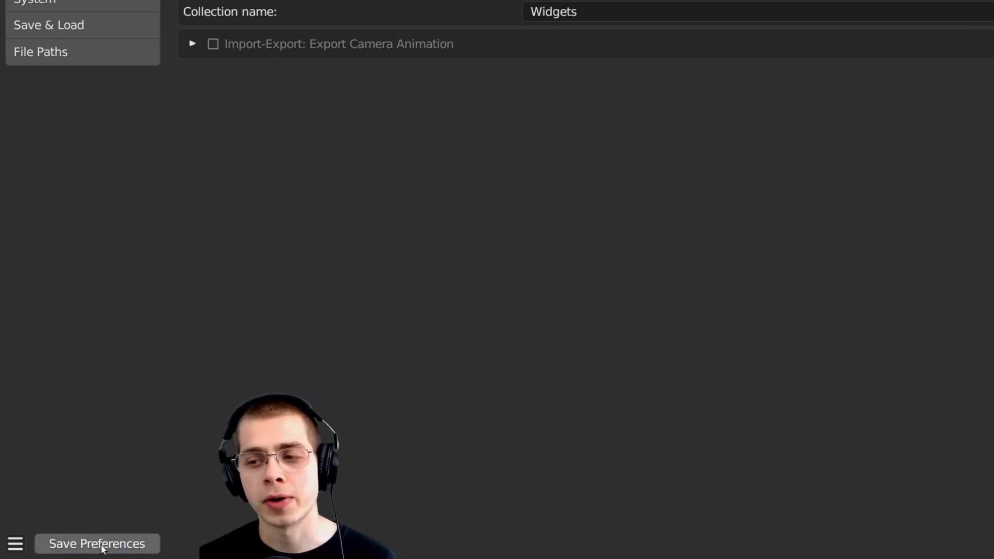
click(15, 544)
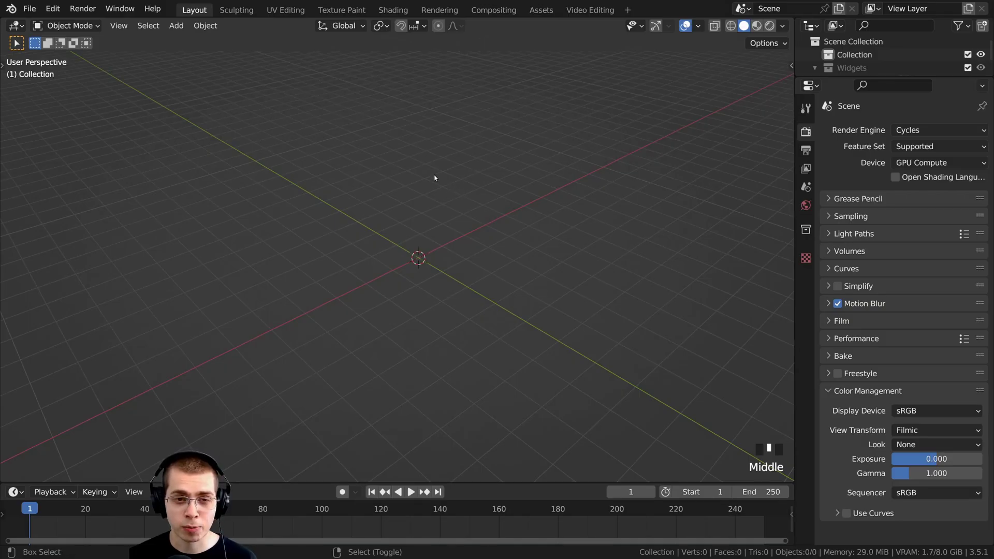
Add a Dolly Camera Rig to the scene
key(shift+a)
mouse_move(365, 234)
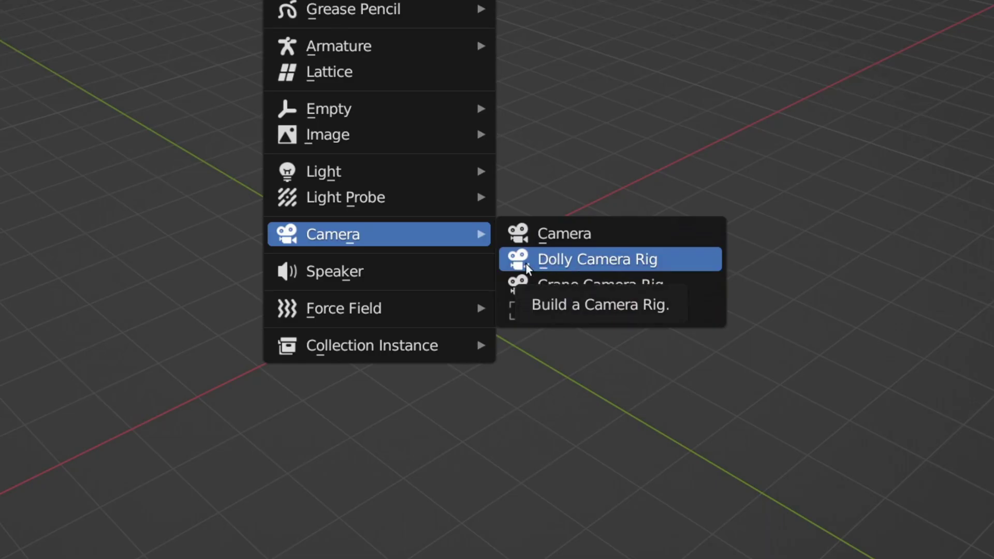
click(642, 259)
Try moving the dolly rig and its camera as whole objects in Object Mode
key(g)
key(g)
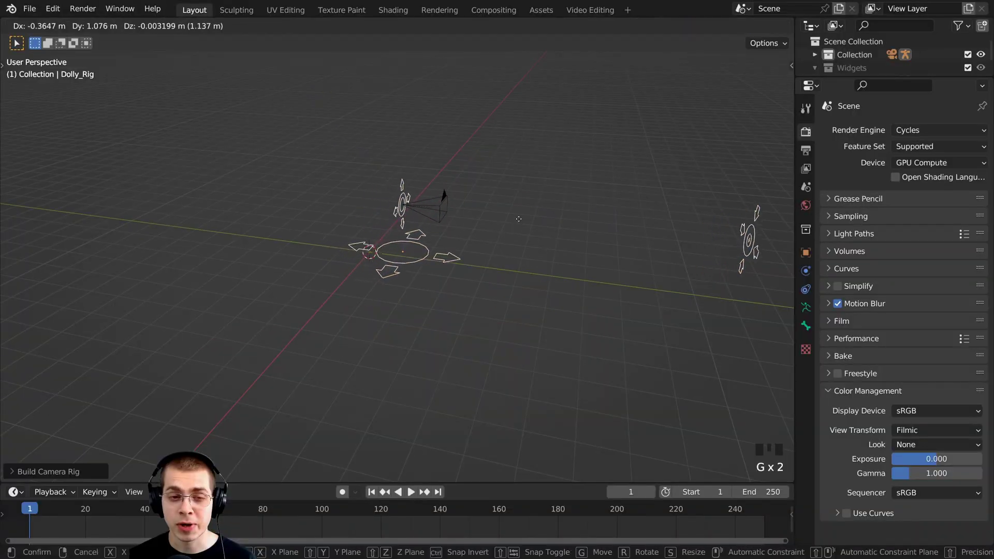
key(Escape)
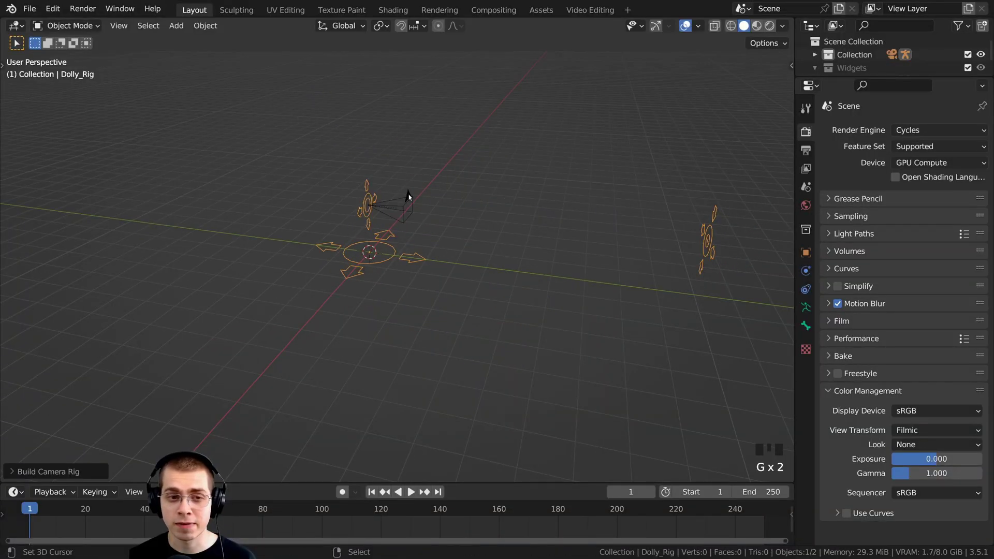
right_click(409, 198)
key(g)
right_click(406, 194)
right_click(367, 200)
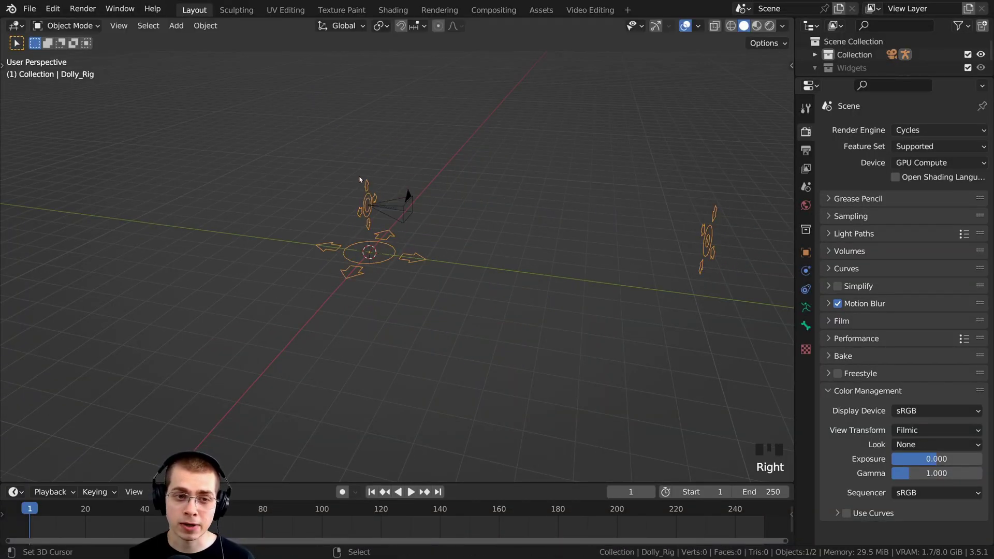
Switch the dolly rig from Object Mode to Pose Mode
middle_drag(536, 206, 463, 189)
scroll(426, 239, up, 3)
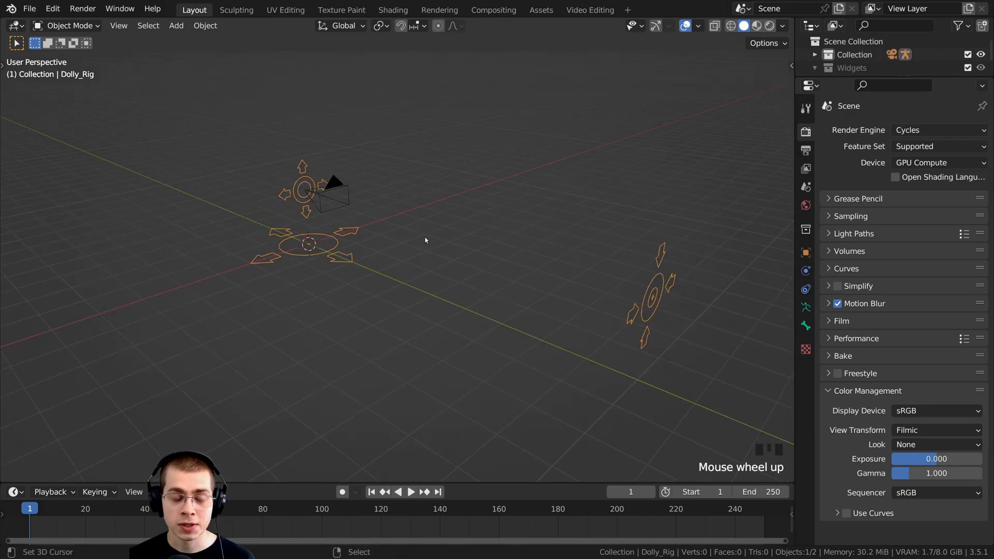
middle_drag(428, 254, 71, 23)
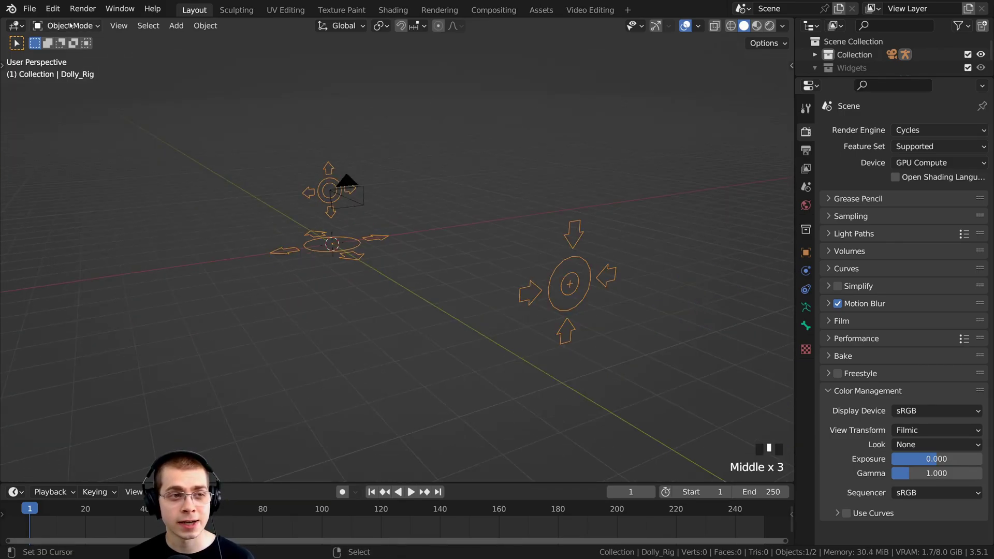
click(71, 25)
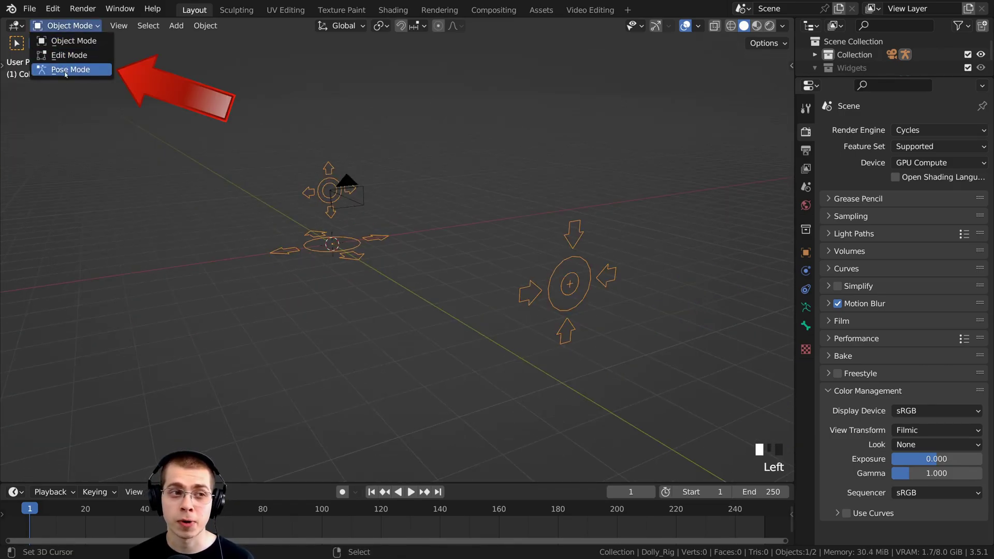
middle_drag(495, 181, 495, 181)
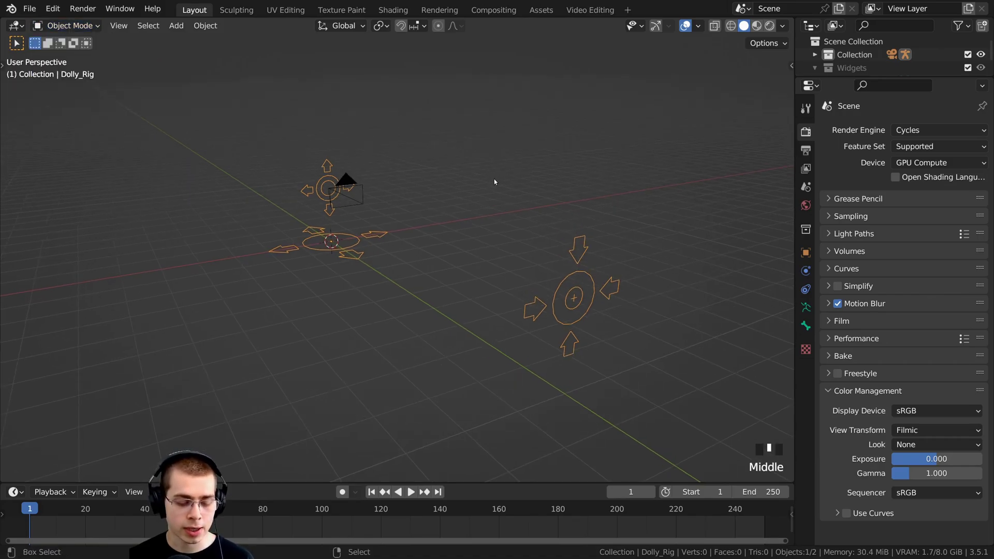
key(ctrl+Tab)
key(ctrl+Tab)
middle_drag(415, 189, 349, 190)
key(Tab)
key(Tab)
key(Tab)
key(Tab)
key(ctrl+Tab)
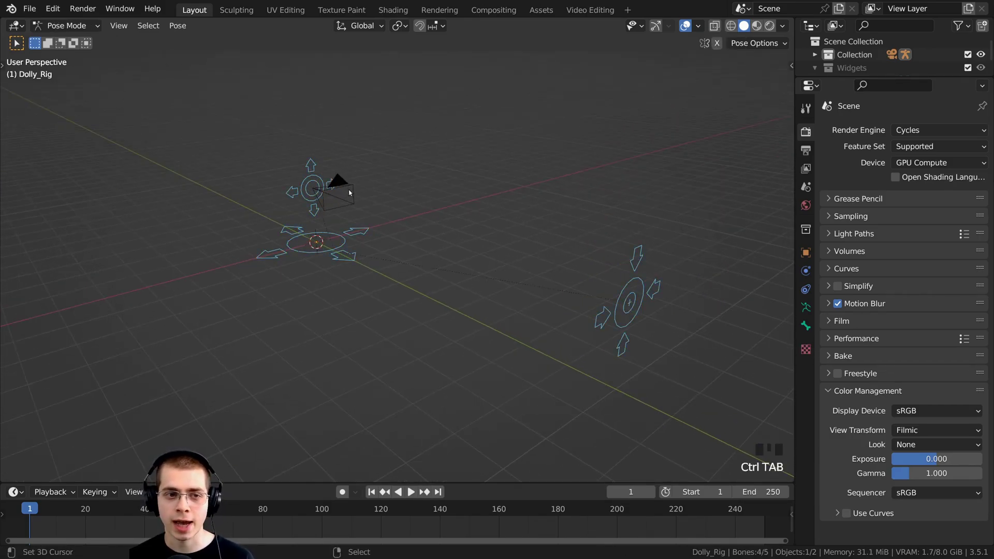
key(ctrl+Tab)
key(ctrl+Tab)
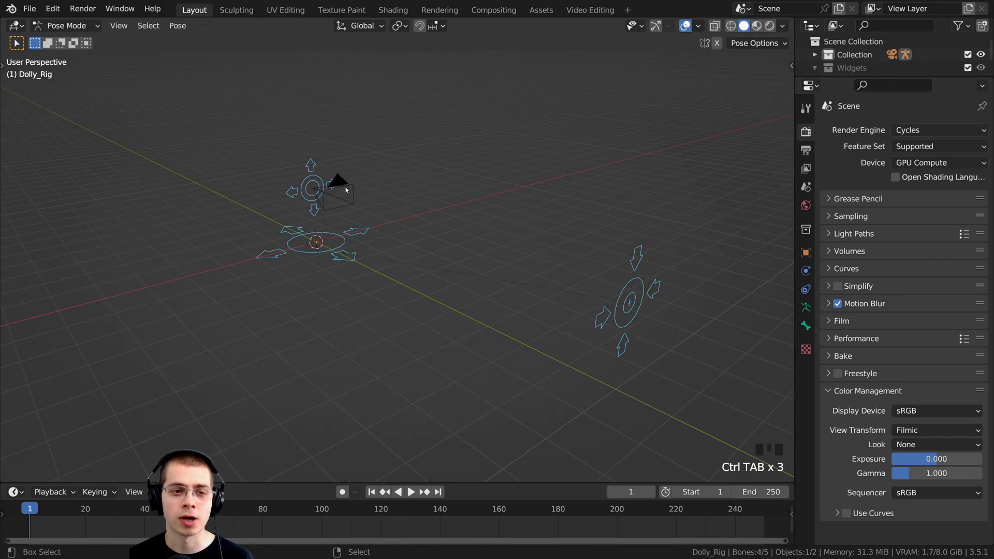
Try moving the Root control at the rig's base, freely and along the X axis
middle_drag(356, 190, 370, 343)
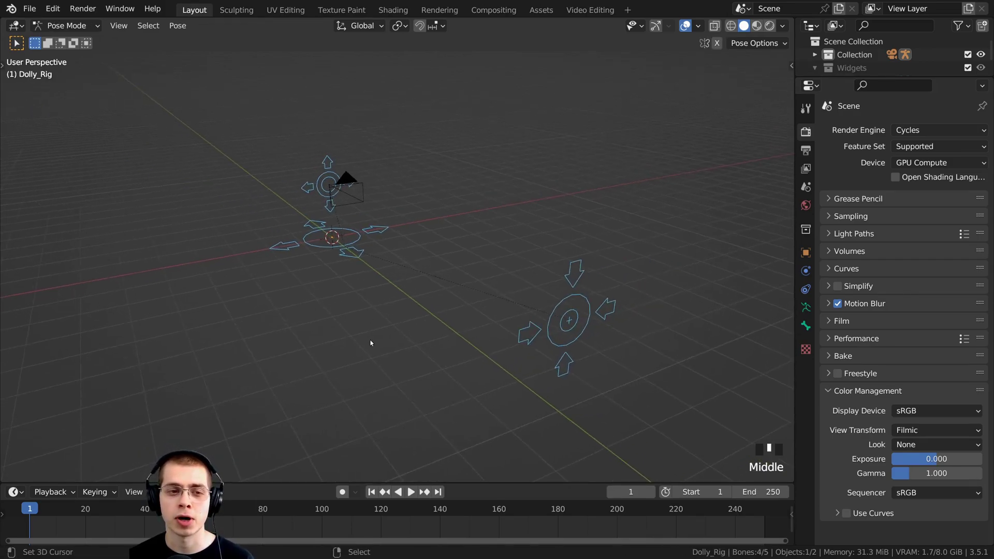
middle_drag(331, 164, 461, 192)
middle_drag(471, 194, 452, 168)
shift+middle_drag(551, 254, 547, 230)
right_click(407, 352)
key(g)
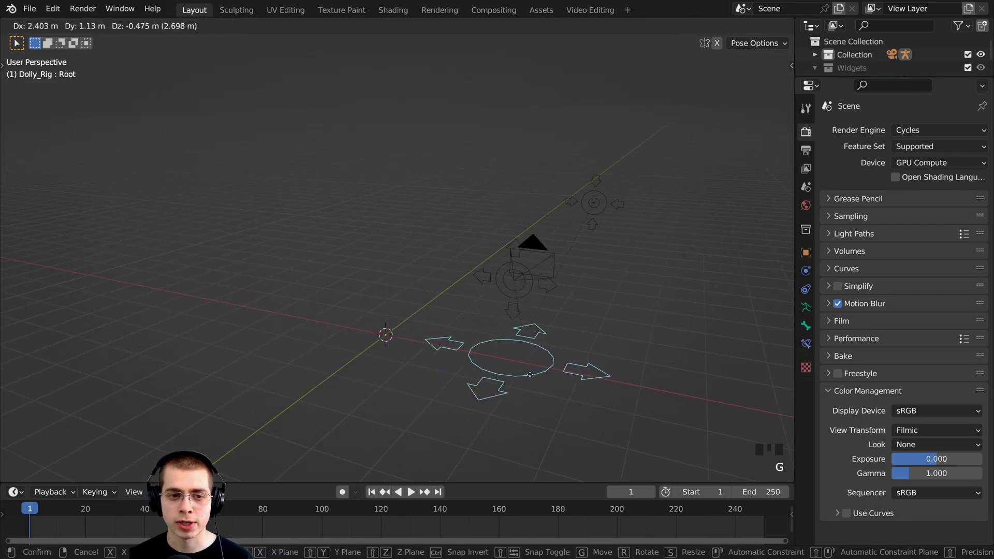
key(x)
right_click(361, 345)
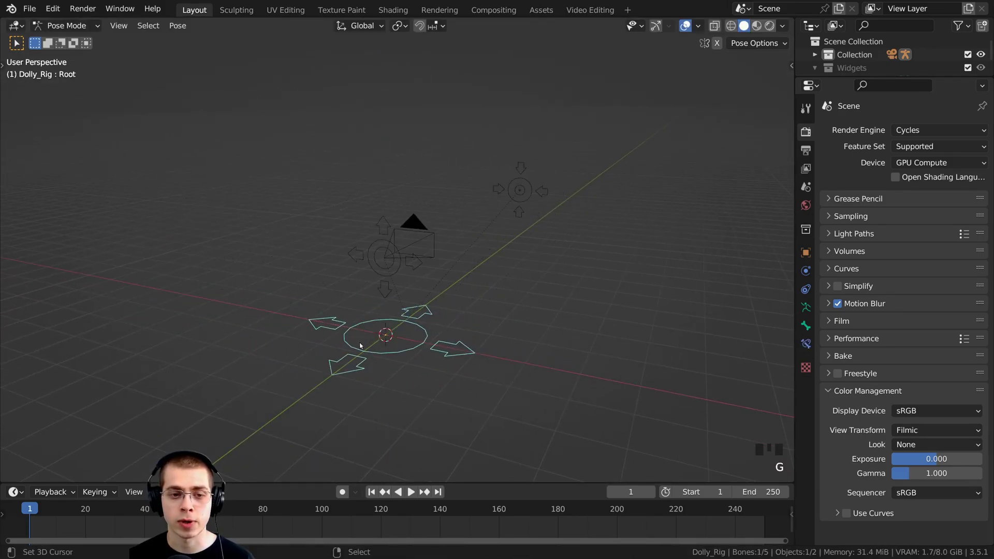
Try moving the Camera_offset control, the inner circle behind the camera
right_click(396, 264)
scroll(396, 264, up, 2)
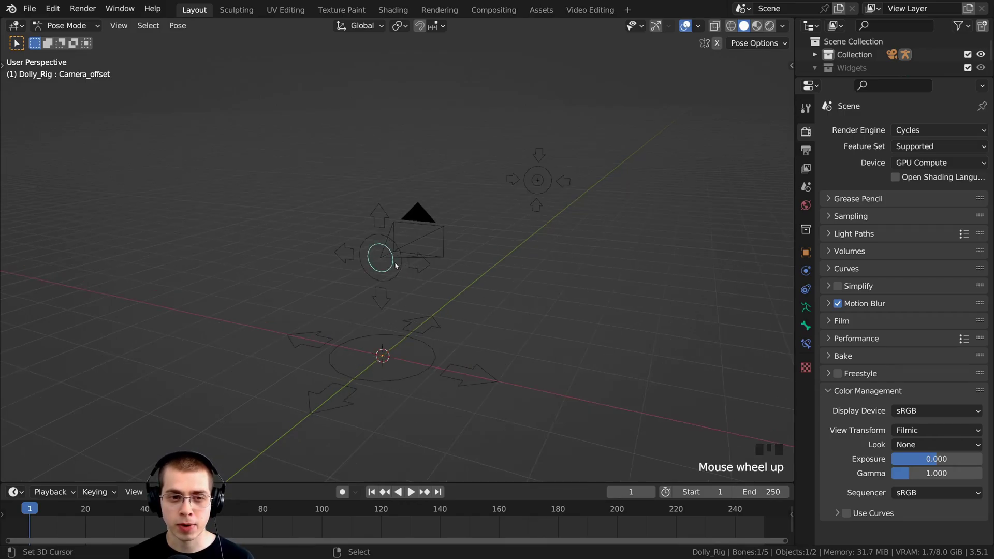
key(g)
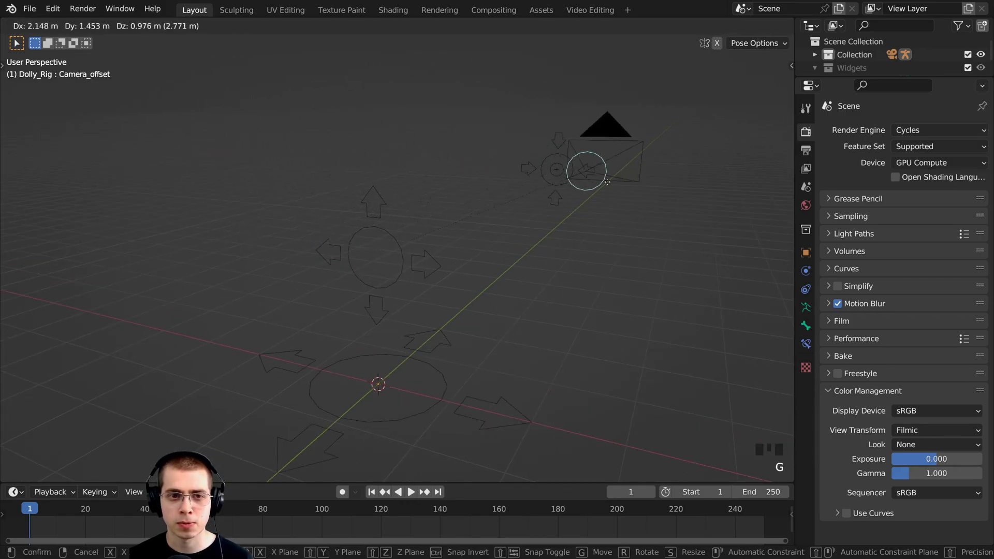
right_click(406, 203)
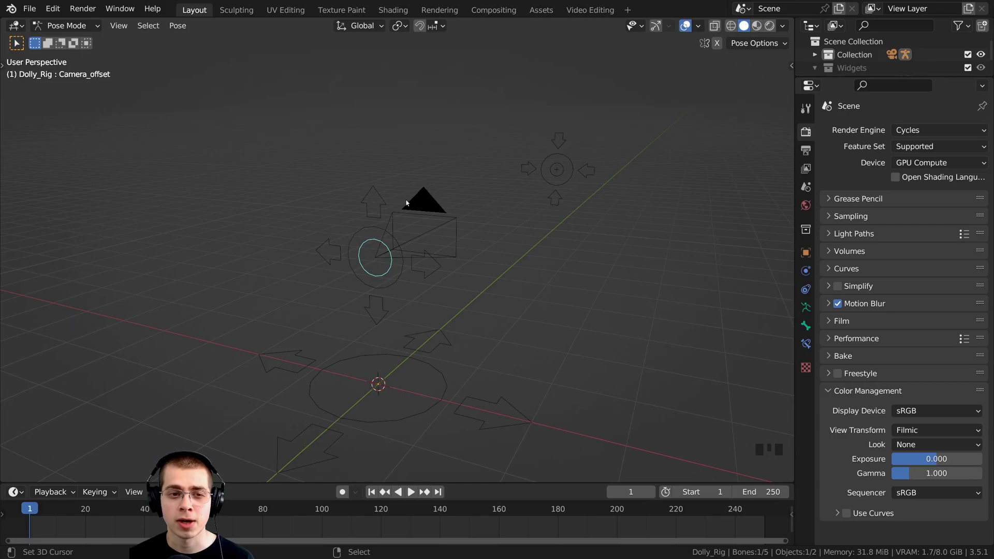
Try moving the Camera control, the outer circle with four arrows around the camera
right_click(379, 196)
scroll(389, 211, down, 1)
key(g)
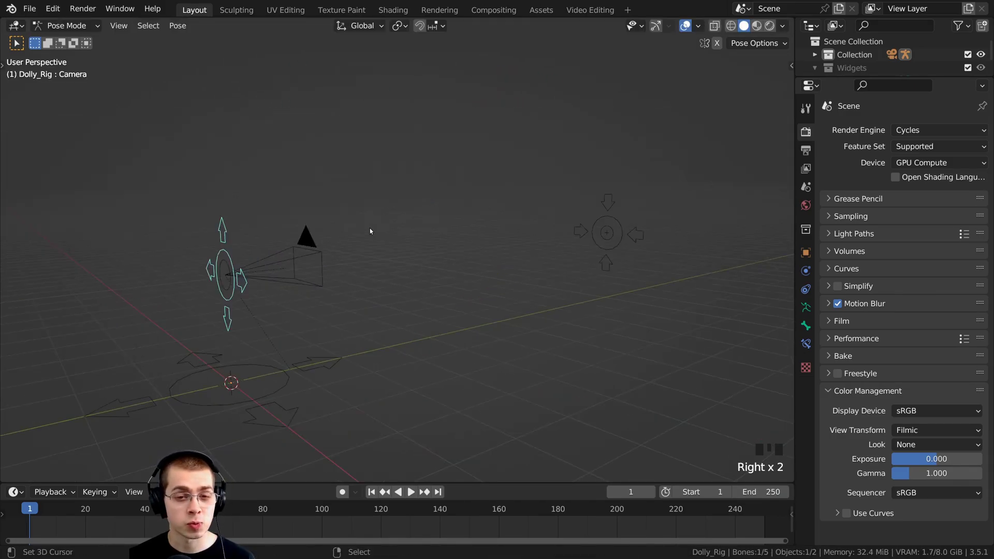
Try moving the Aim control to the other side of the camera to redirect its view
middle_drag(410, 236, 424, 240)
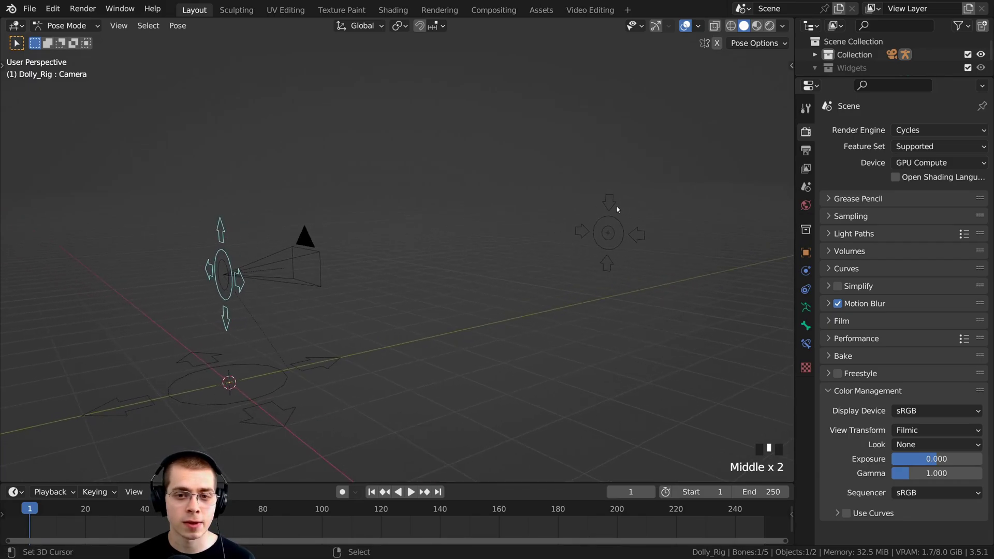
right_click(616, 207)
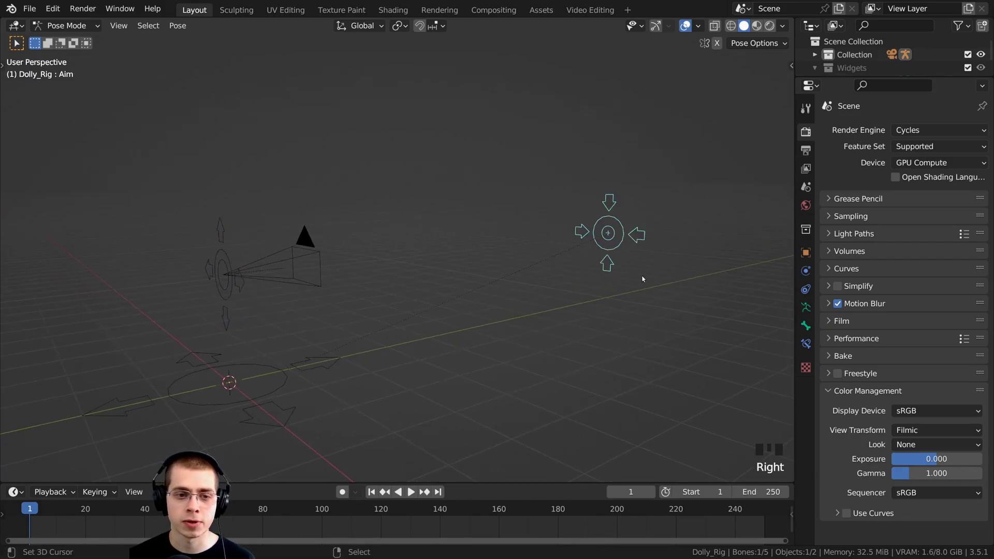
middle_drag(599, 235, 715, 236)
key(g)
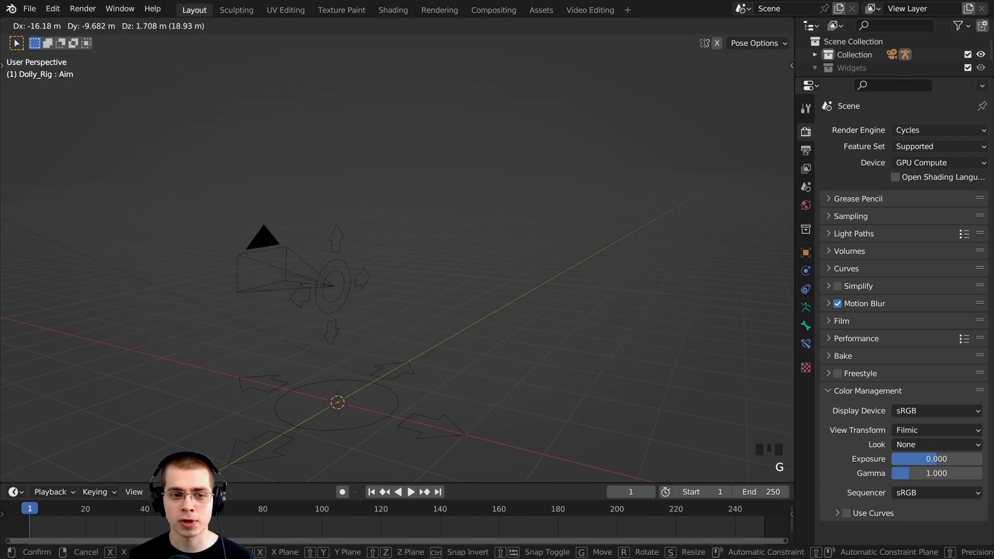
click(90, 281)
middle_drag(254, 274, 347, 289)
scroll(363, 295, down, 5)
Move the Camera control up and away from the rig's base toward positive X
right_click(426, 309)
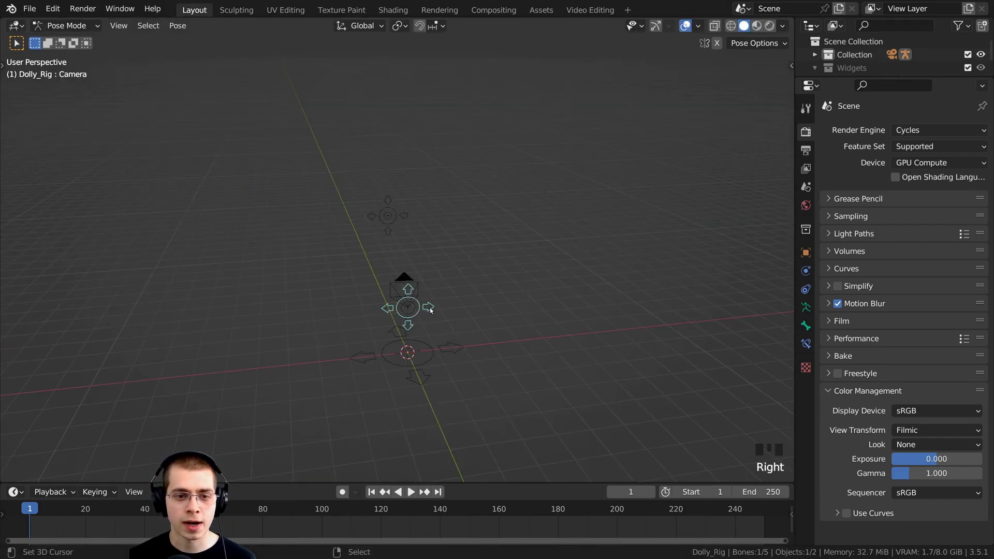
key(g)
click(632, 243)
key(g)
click(588, 259)
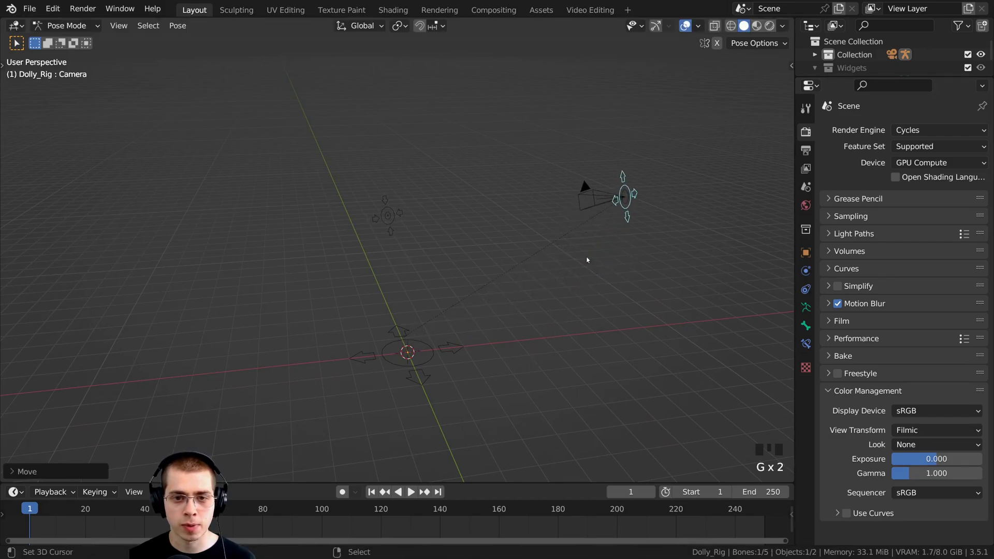
key(g)
click(634, 206)
Move the Aim control lower and toward negative X, away from the camera
right_click(393, 212)
key(g)
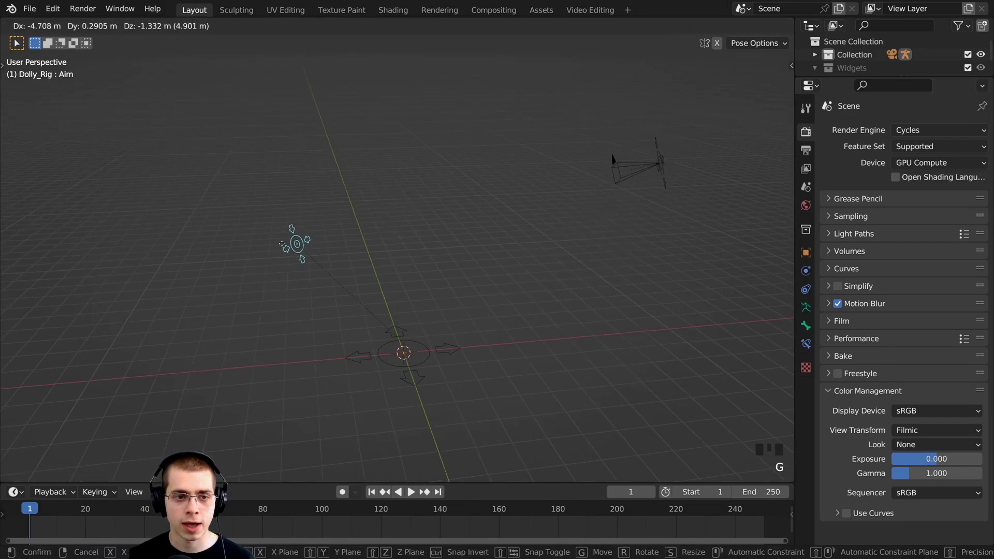
click(316, 248)
middle_drag(338, 231, 422, 376)
Try moving the Root control along the global X axis with the repositioned camera and aim
right_click(430, 362)
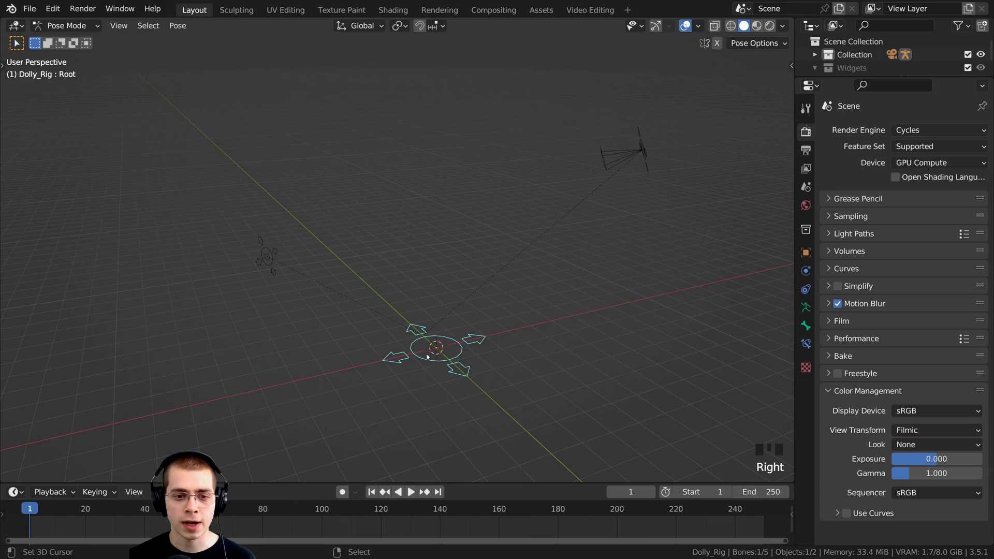
key(g)
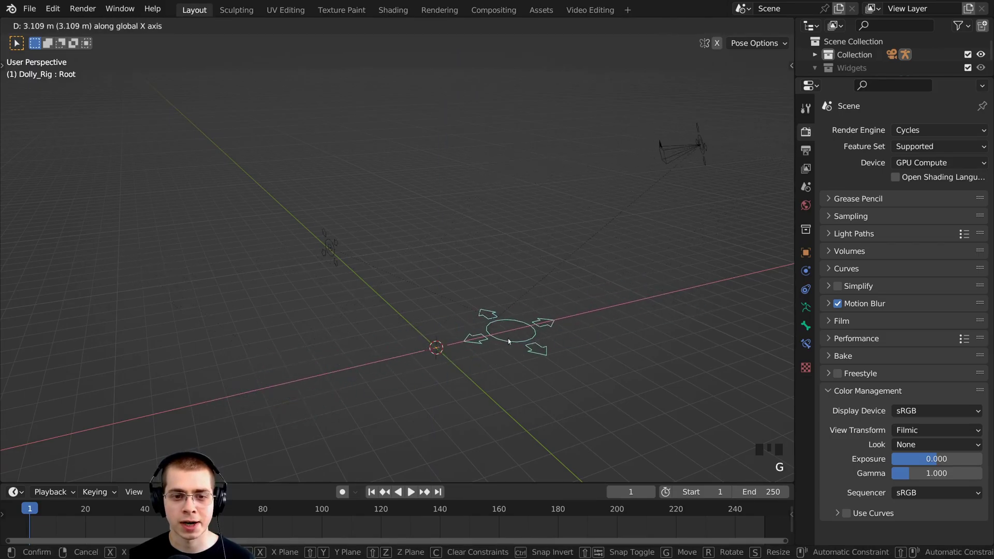
right_click(466, 331)
right_click(637, 145)
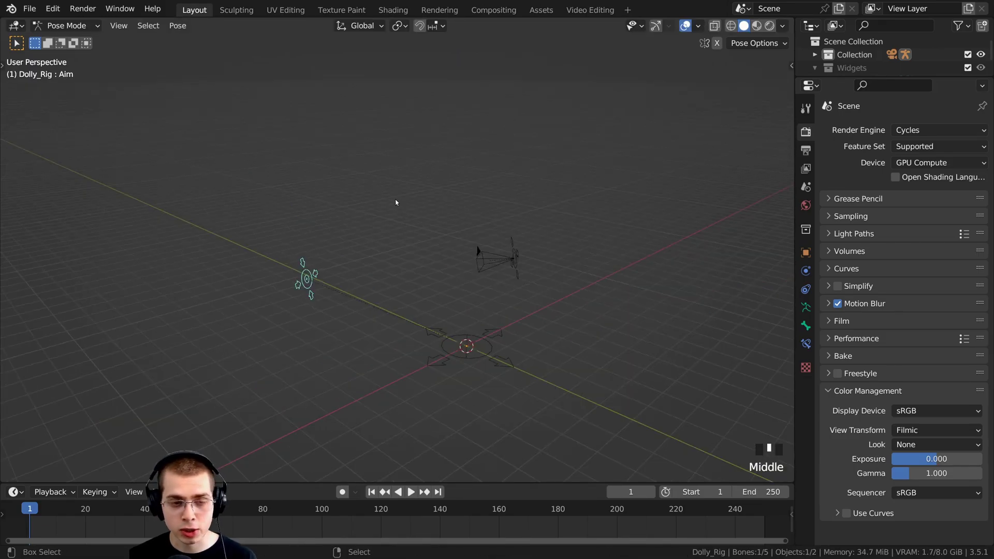
Return to Object Mode, add a plane at the rig's base and scale it up into a large floor
key(ctrl+Tab)
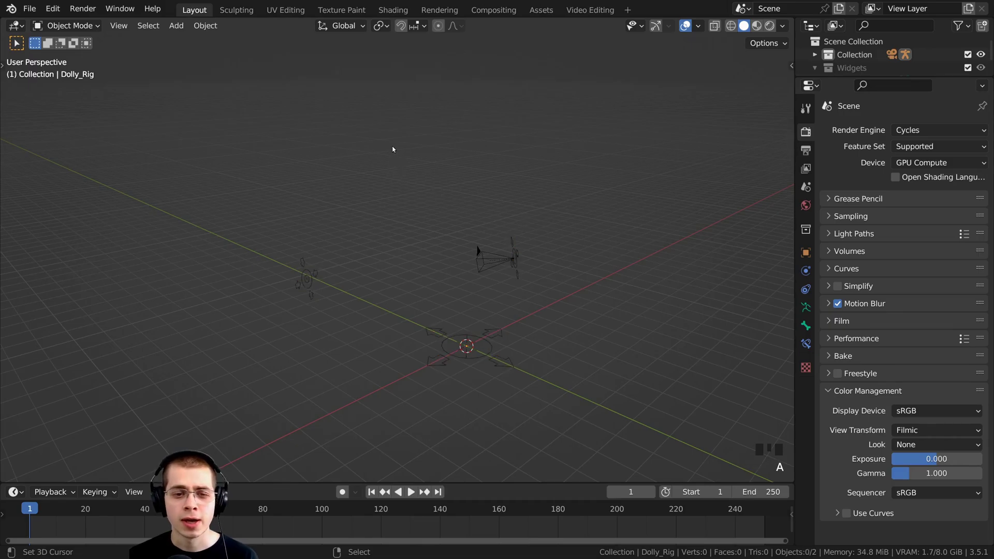
key(shift+a)
mouse_move(350, 36)
click(444, 36)
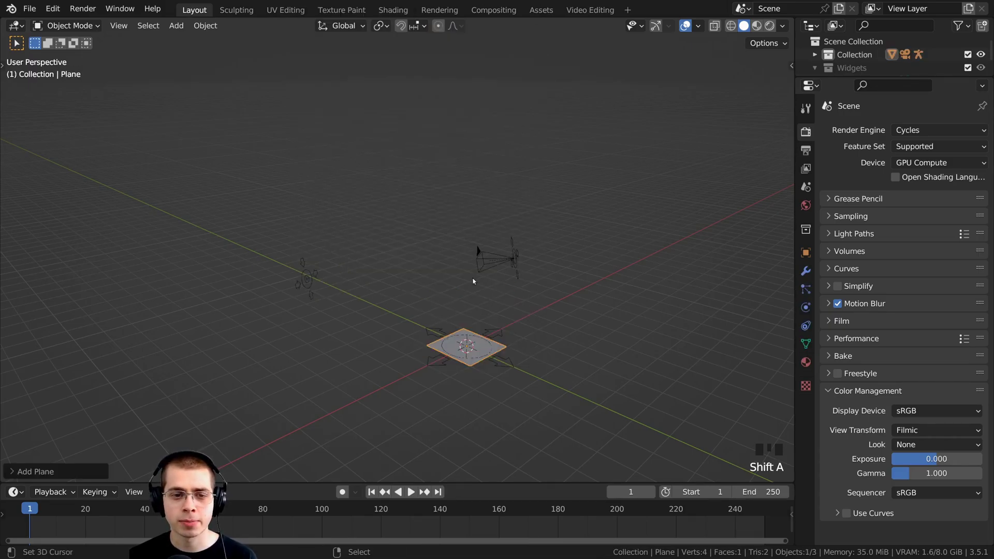
key(s)
click(484, 94)
Add an ico sphere and move it away from the rig's base to serve as a scene object
key(shift+a)
mouse_move(486, 94)
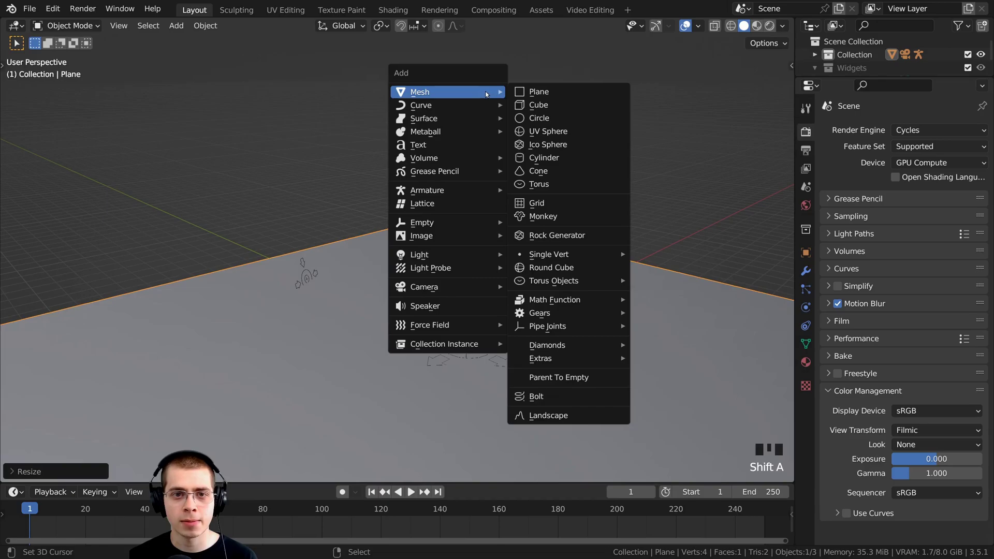
click(541, 145)
key(g)
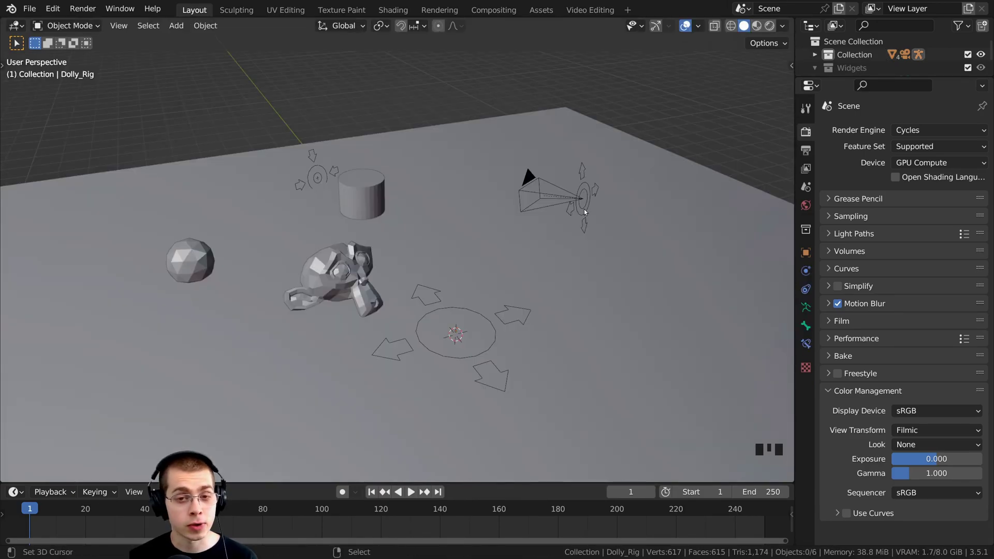
Put the dolly rig into Pose Mode with its Aim control active and look through the camera
right_click(585, 210)
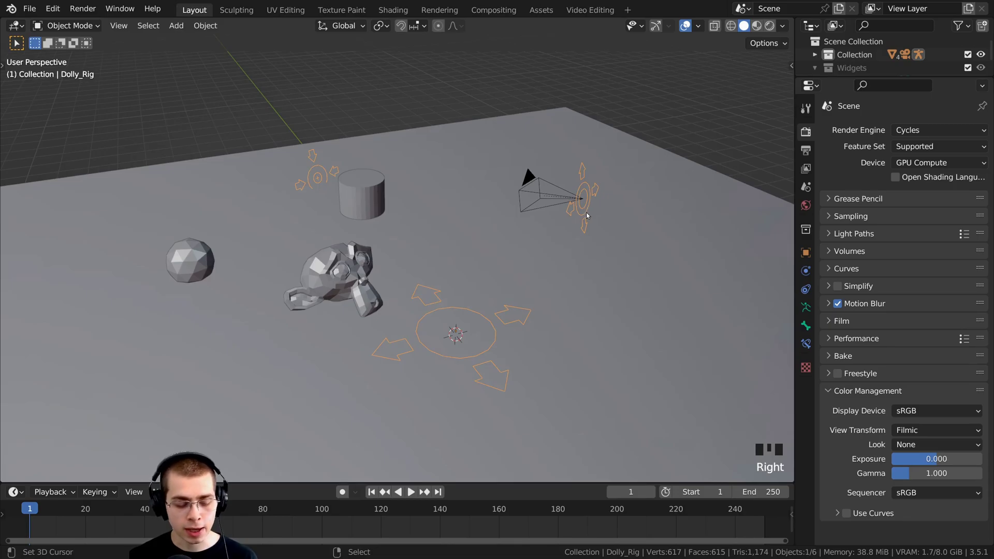
key(ctrl+Tab)
middle_drag(569, 238, 390, 175)
key(KP_0)
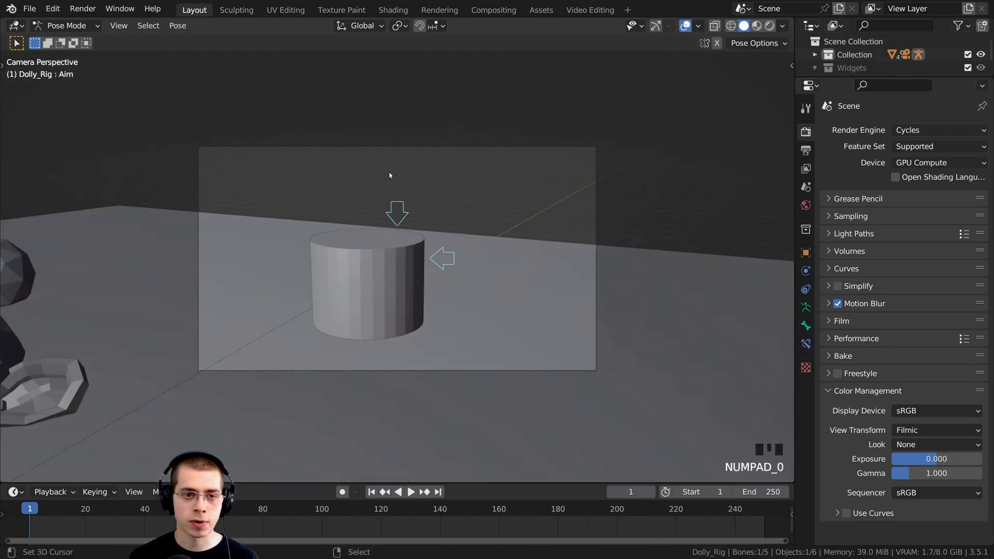
Move the Aim control away from the cylinder until the monkey head sits on one side of the camera frame
scroll(388, 242, down, 2)
key(g)
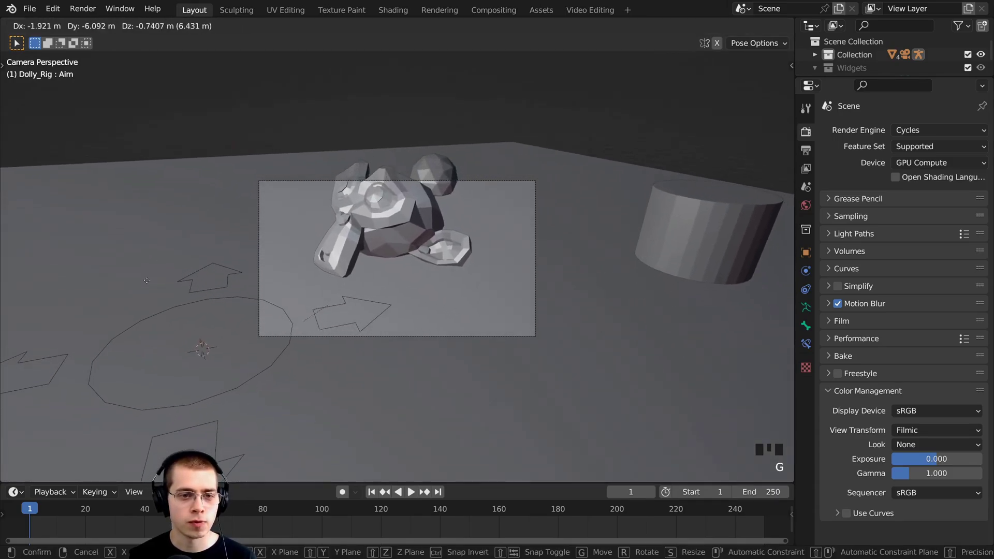
click(134, 262)
scroll(434, 306, up, 1)
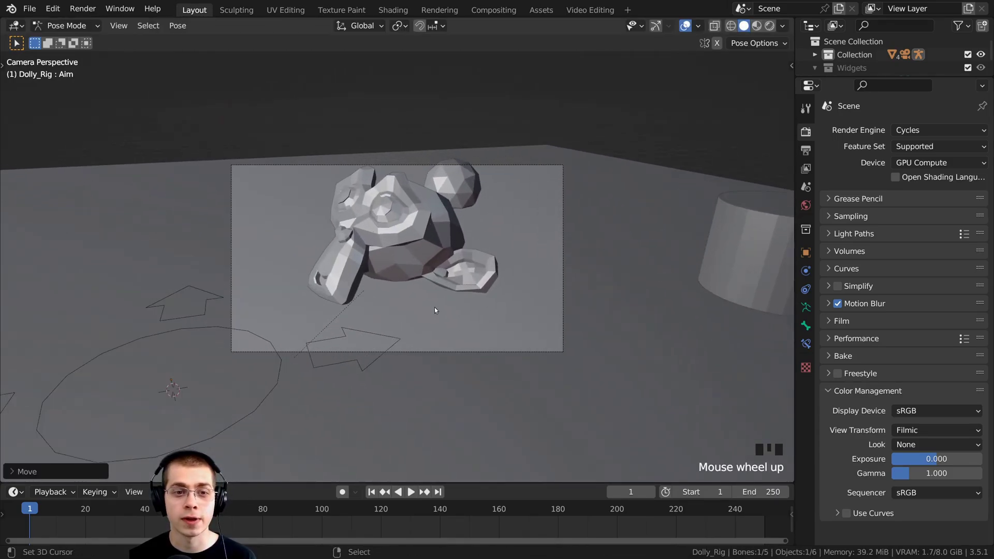
key(g)
click(359, 182)
scroll(359, 181, up, 1)
right_click(291, 240)
right_click(291, 241)
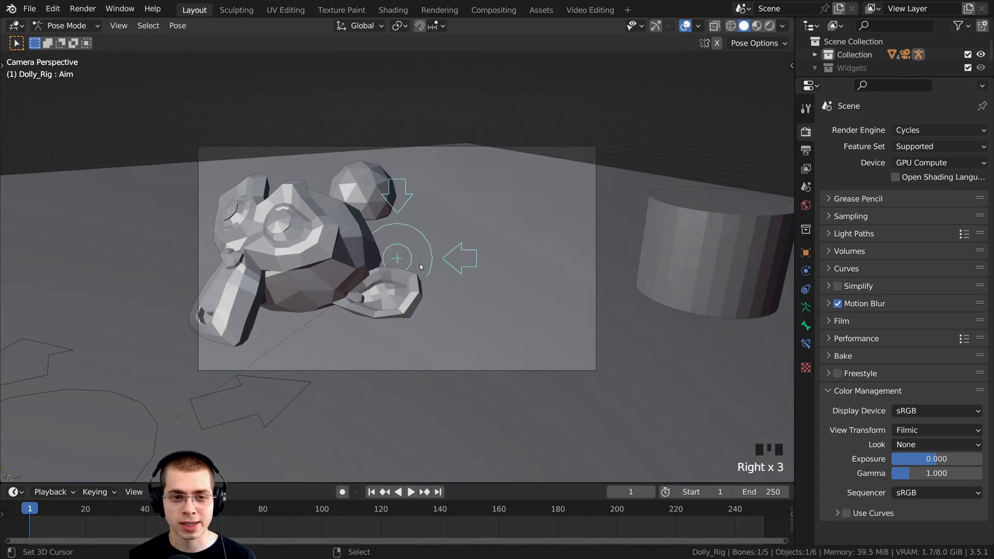
In Object Mode, move the ico sphere away from the monkey head and push the monkey head farther back in the frame
key(ctrl+Tab)
right_click(366, 203)
key(g)
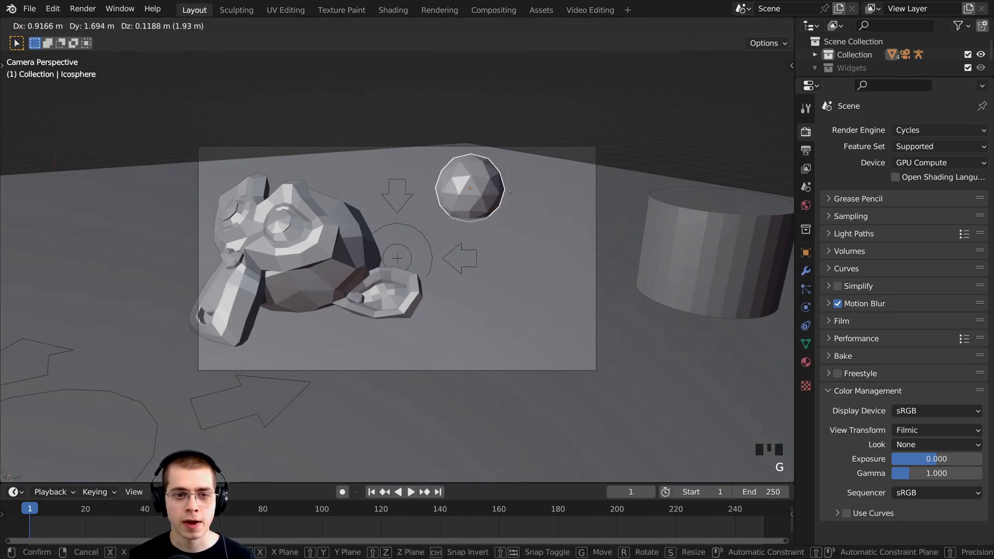
click(507, 200)
right_click(381, 285)
key(g)
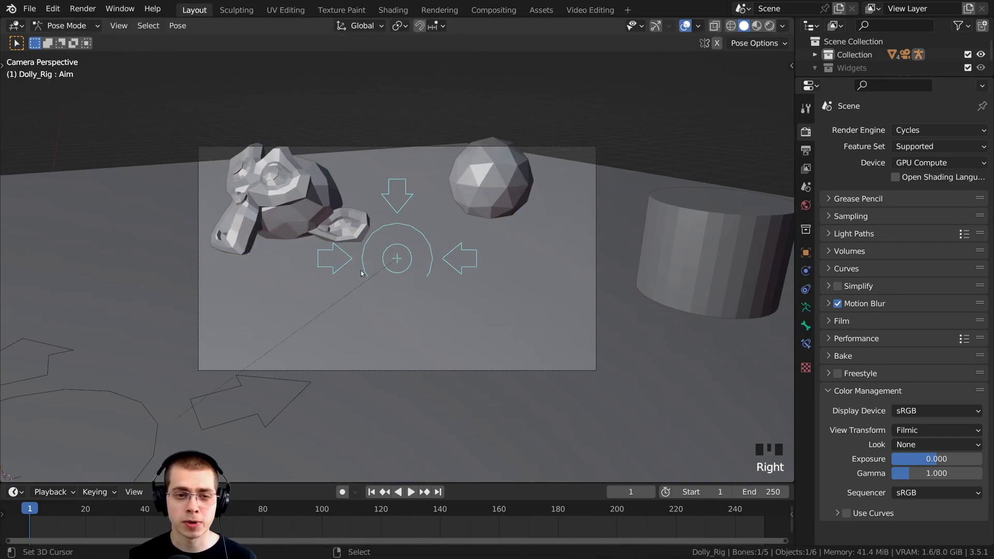
Try moving the Aim control freely in the camera view and examine its position from outside the camera
key(g)
right_click(481, 238)
middle_drag(480, 238, 580, 222)
scroll(581, 222, down, 3)
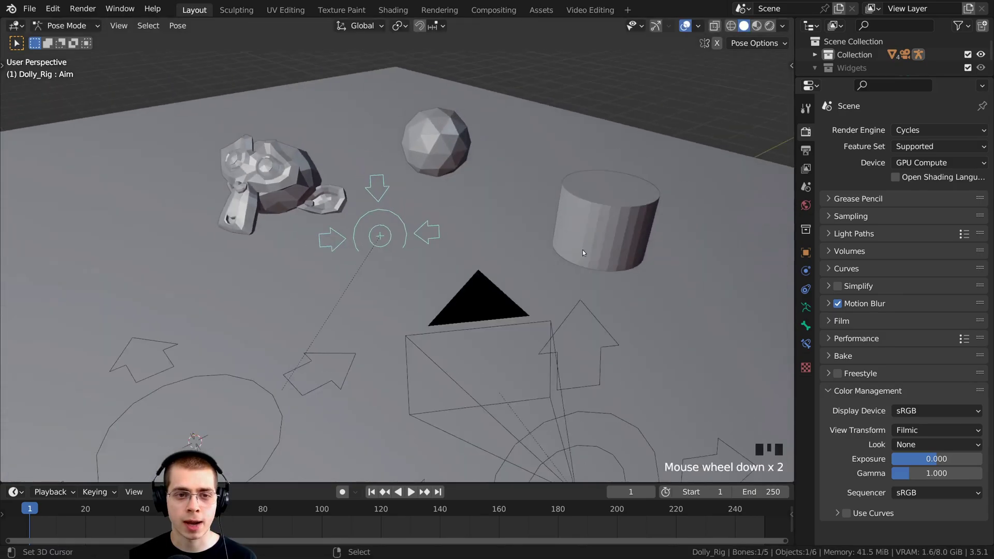
middle_drag(275, 161, 499, 215)
scroll(368, 208, up, 1)
mouse_move(377, 310)
middle_down()
mouse_move(466, 317)
mouse_move(394, 309)
middle_up()
key(KP_0)
key(g)
click(454, 216)
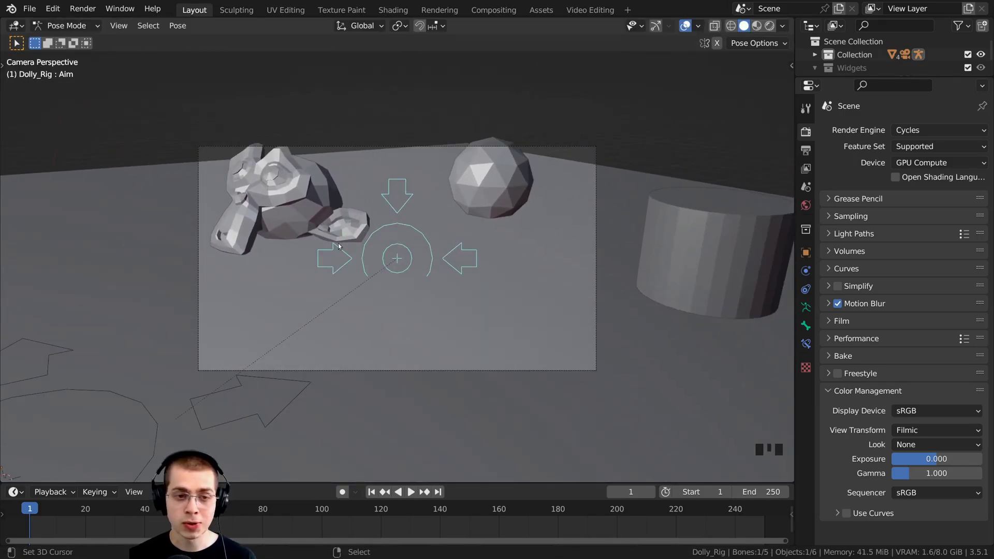
Move the Aim control horizontally toward the cylinder with the global Z axis locked
key(g)
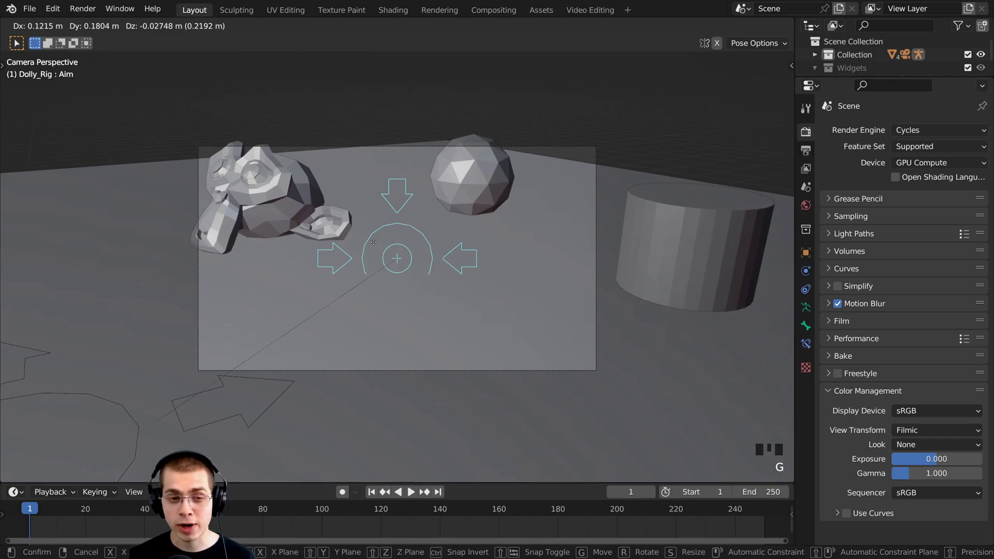
key(shift+z)
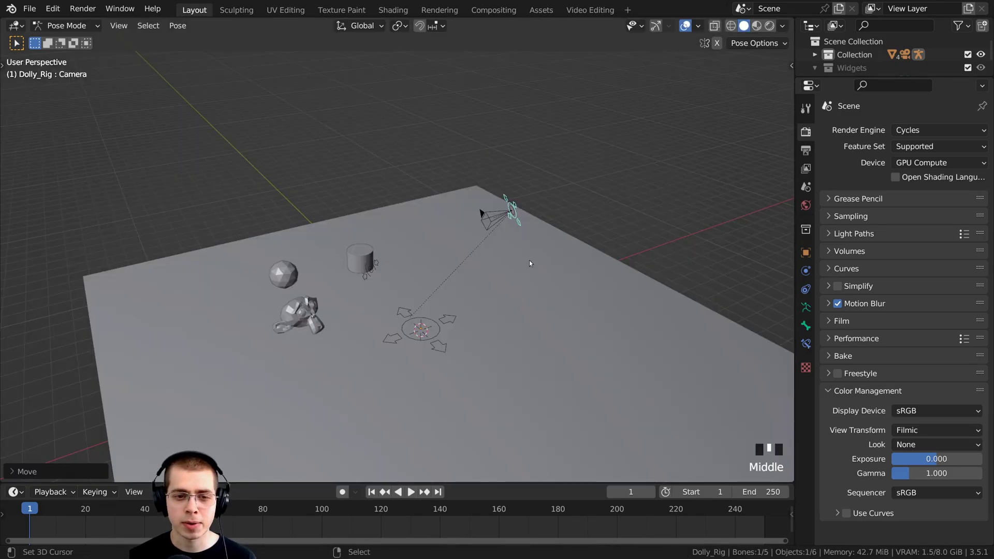
Turn on auto keying and enlarge the timeline area slightly
middle_drag(530, 260, 374, 300)
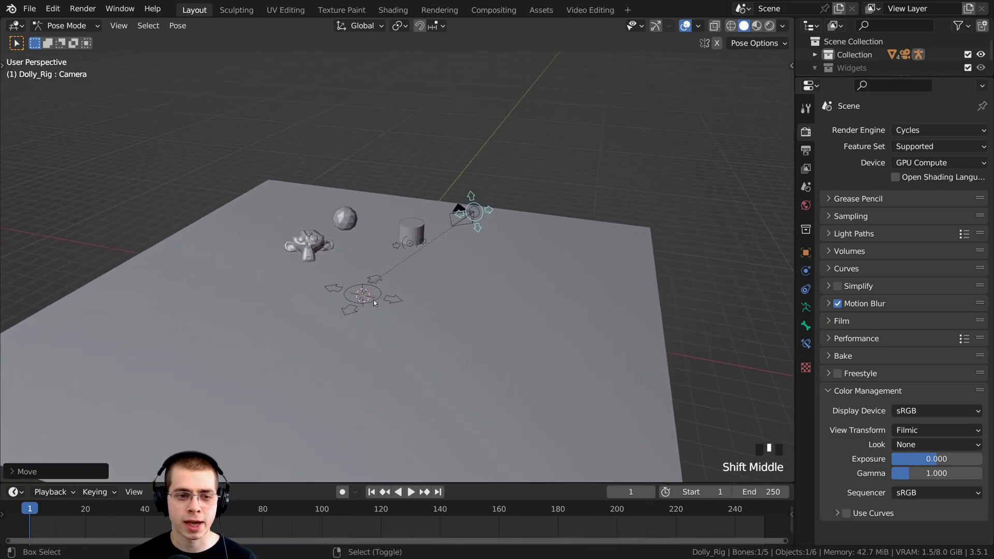
click(342, 492)
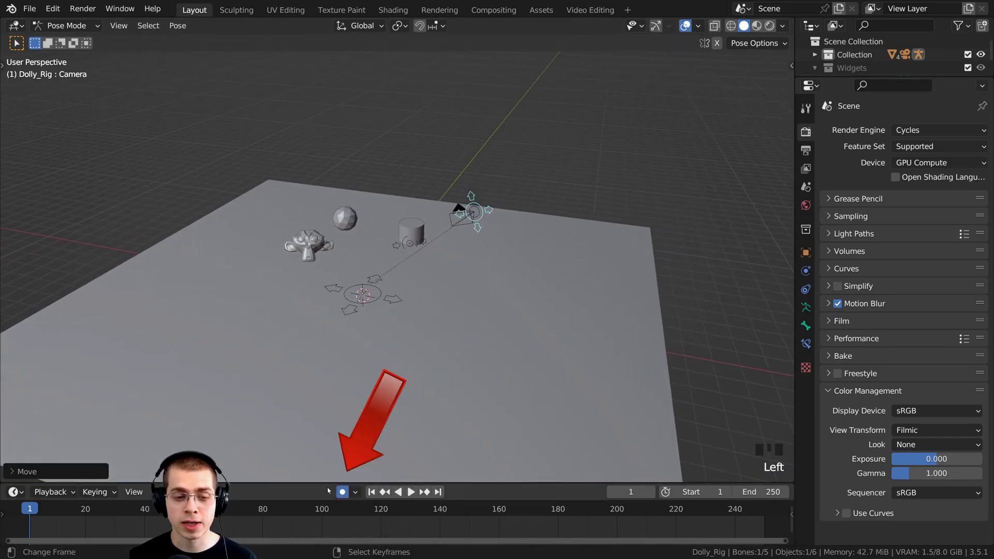
drag(327, 483, 326, 465)
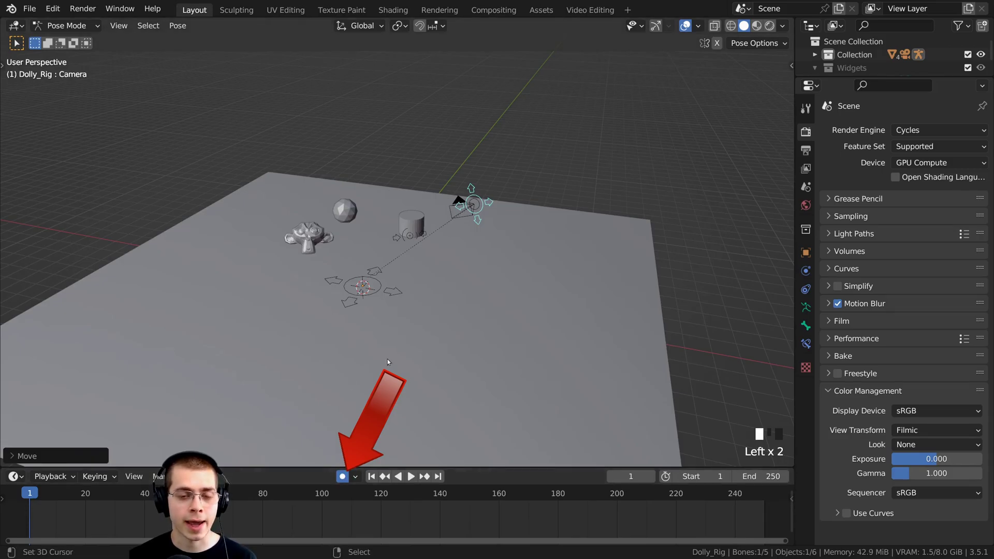
At frame 1, move the Root control toward negative X and Y, beside the monkey head, with global Z locked
middle_drag(387, 362, 386, 279)
right_click(363, 278)
key(g)
key(shift+z)
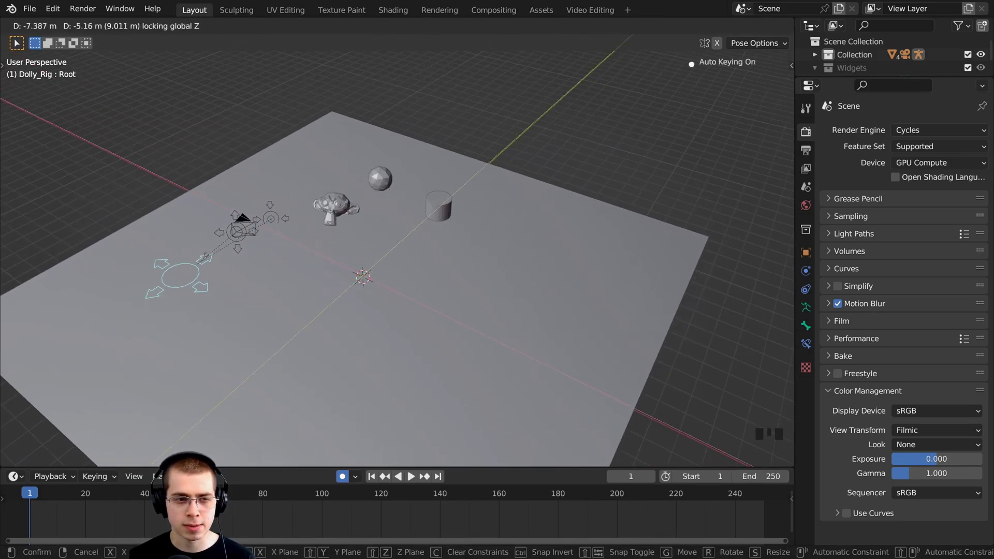
click(181, 243)
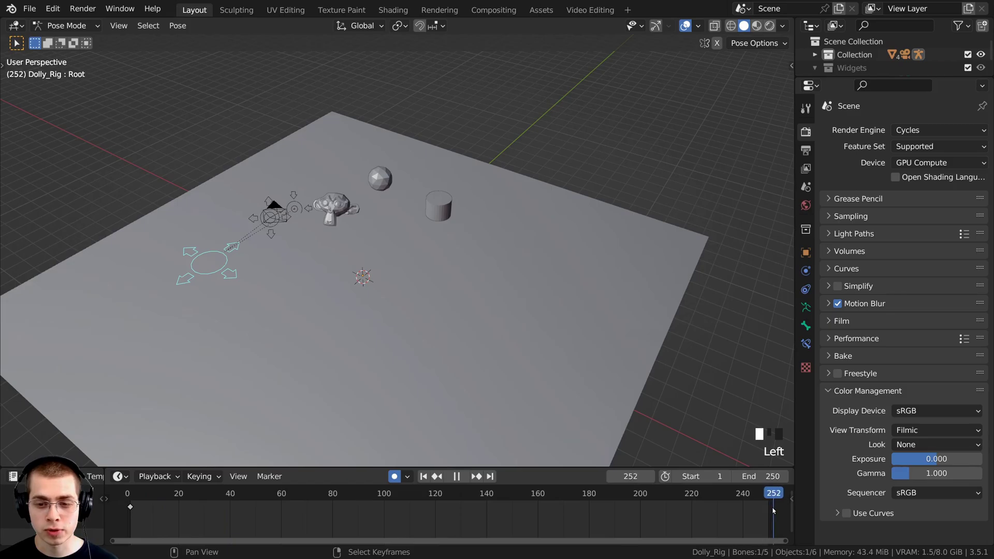
At frame 250, move the Root control about 15 m past the cylinder with global Z locked
scroll(322, 299, down, 1)
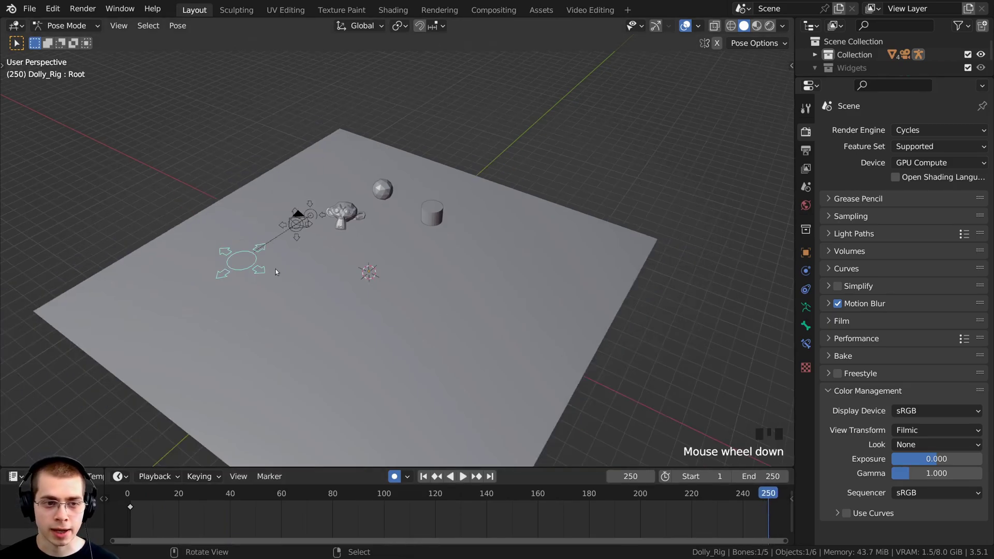
key(g)
key(shift+z)
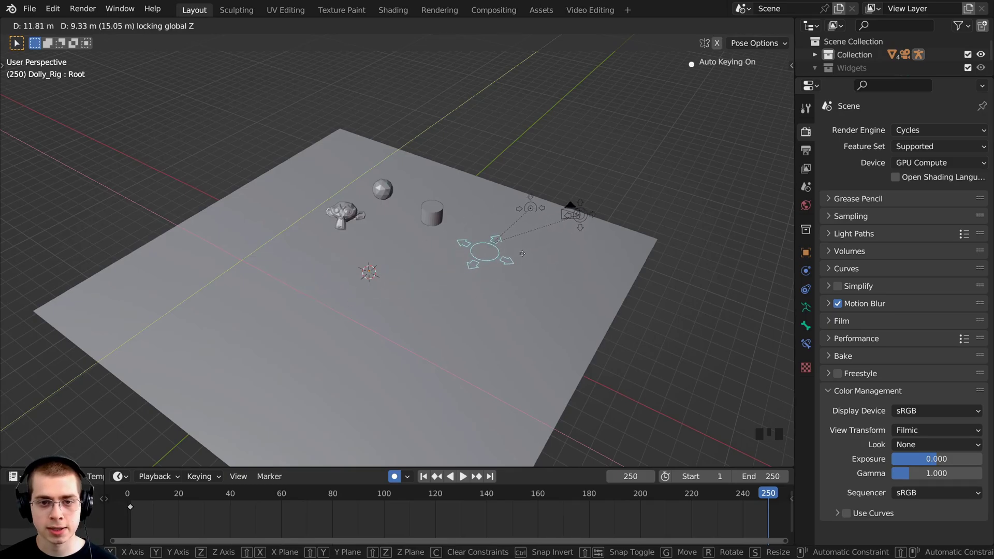
click(526, 252)
Play the animated dolly move through the camera view and stop the playback
key(space)
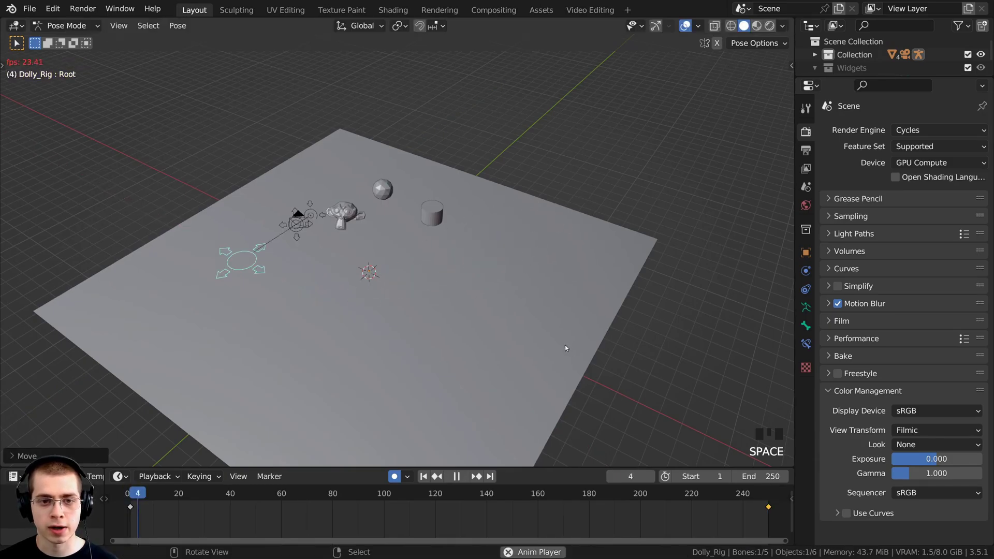
middle_drag(409, 337, 521, 318)
key(KP_0)
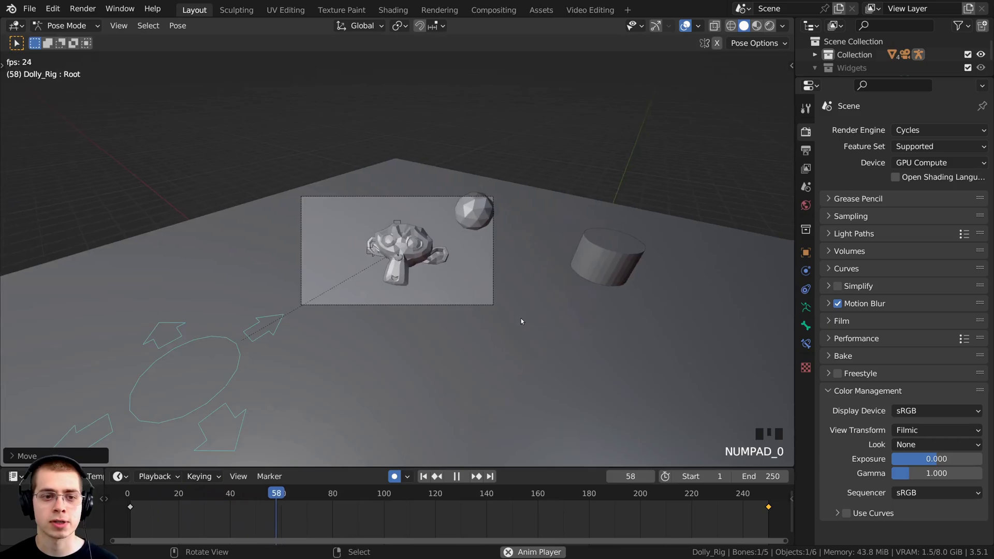
key(space)
Try moving the Camera control away from the rig's base at frame 100
middle_drag(510, 325, 475, 262)
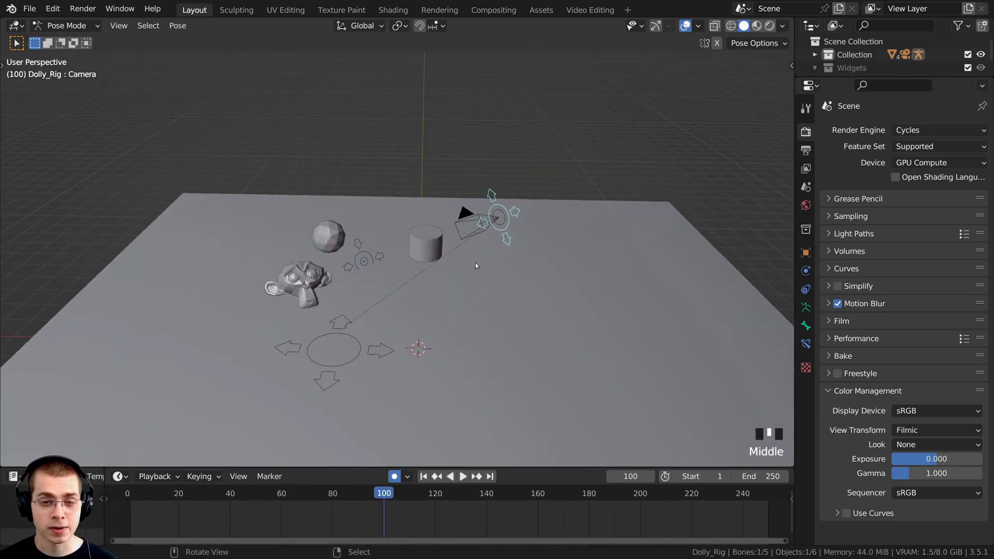
key(g)
right_click(552, 226)
middle_drag(557, 227, 518, 234)
At frame 0, lower the Camera control close to the Root control near the floor
drag(299, 515, 122, 519)
middle_drag(343, 300, 316, 289)
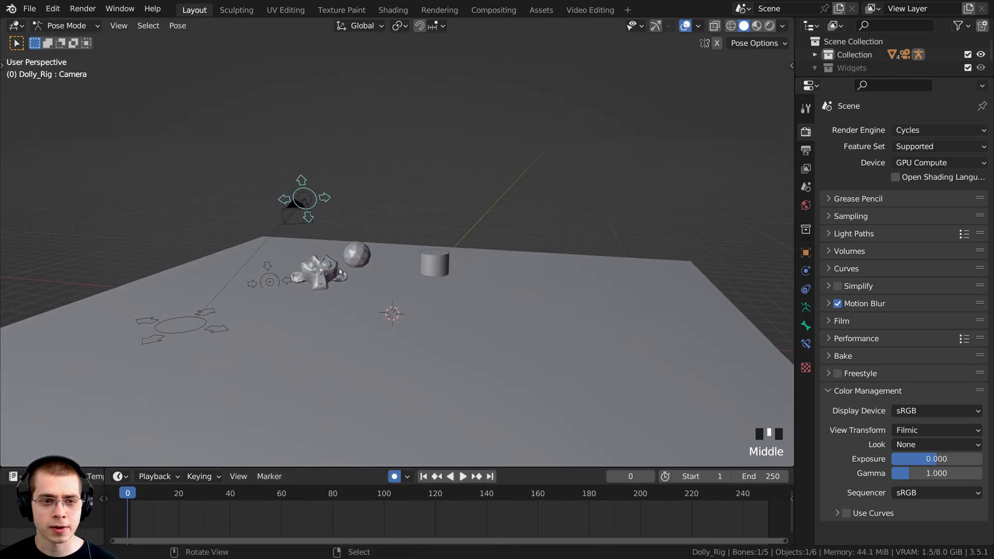
key(g)
click(169, 343)
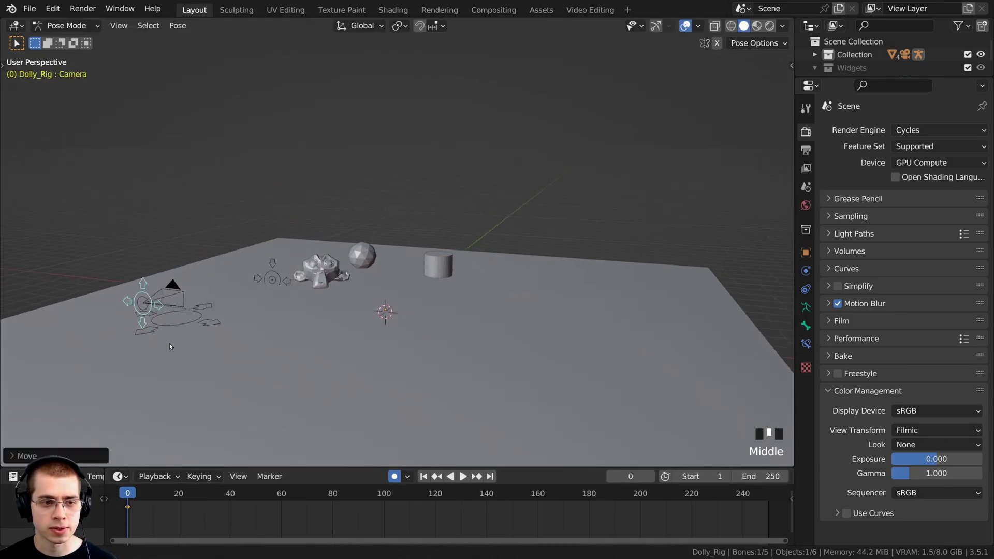
middle_drag(169, 344, 135, 325)
key(g)
click(139, 326)
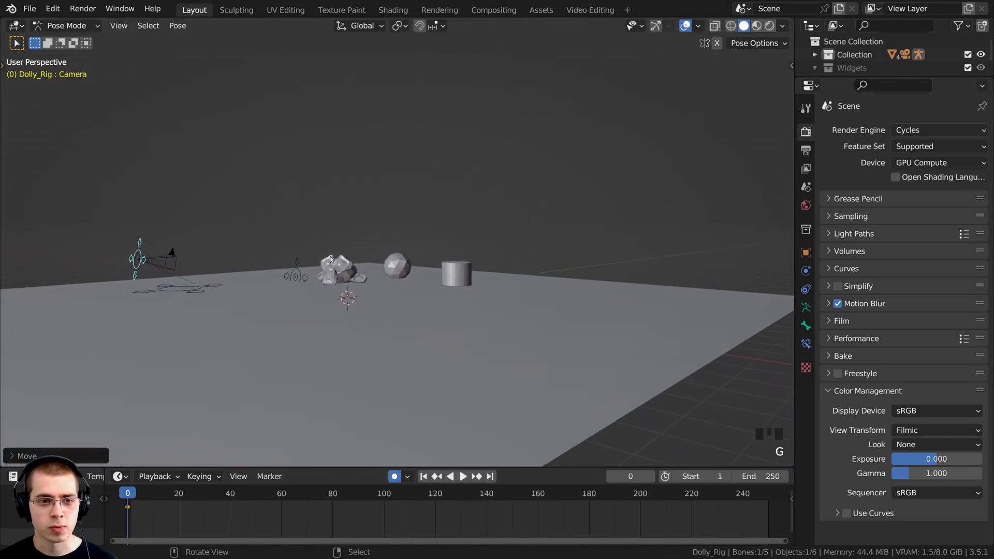
Shift the Camera control to the negative X side of the Root control at frame 0
middle_drag(191, 278, 227, 314)
key(g)
click(231, 312)
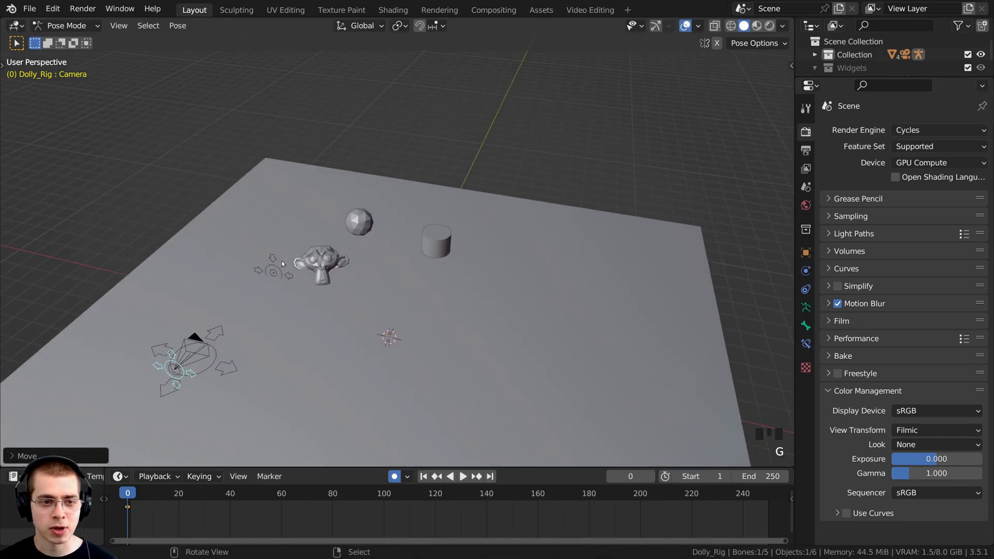
shift+middle_drag(242, 416, 246, 395)
key(g)
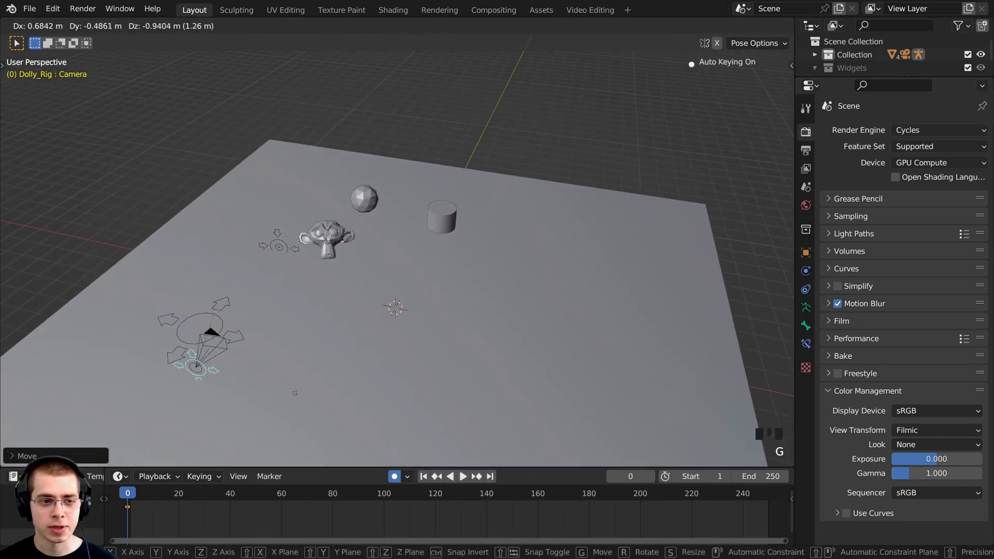
click(253, 385)
key(g)
click(216, 368)
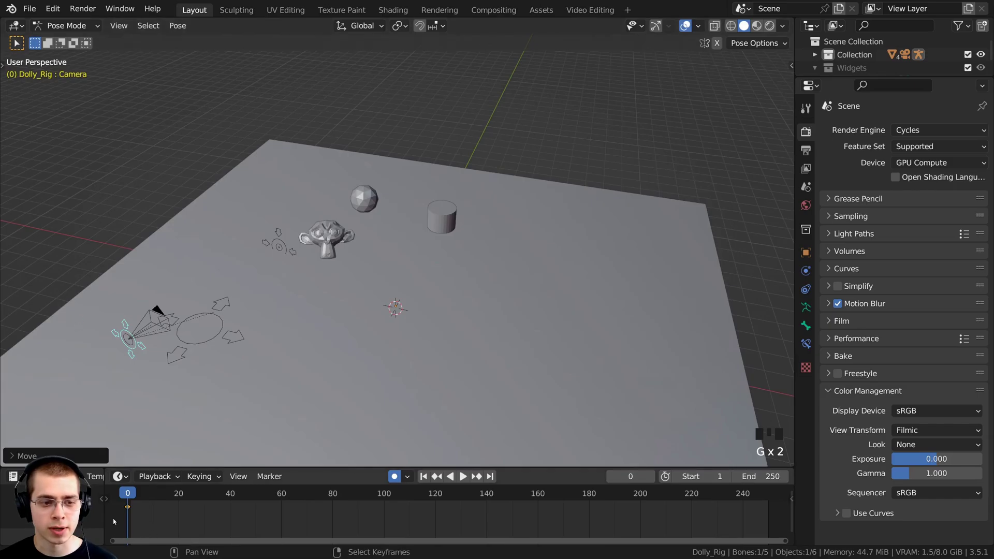
At frame 252, raise the Camera control high above the floor along the global Z axis
drag(114, 522, 775, 510)
middle_drag(601, 318, 518, 310)
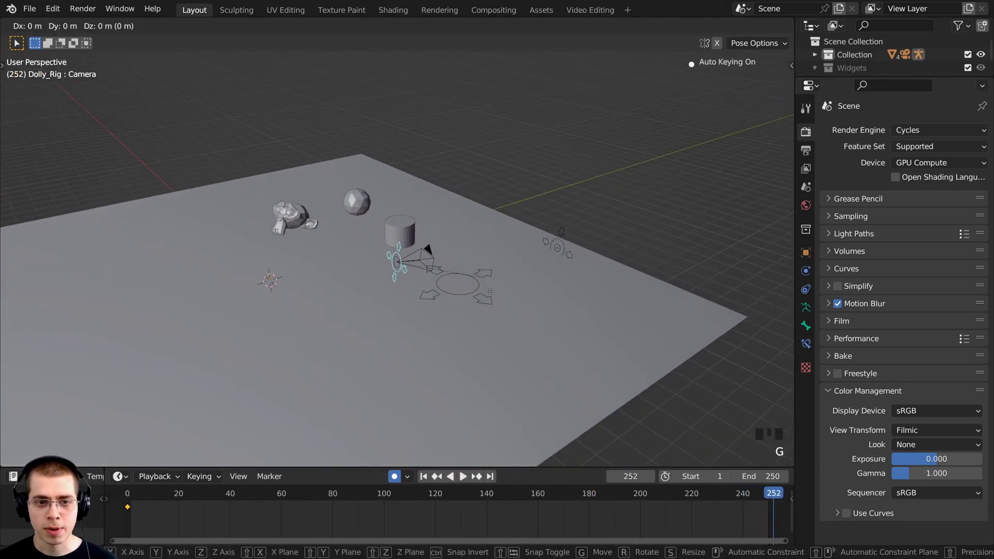
key(g)
key(z)
click(495, 213)
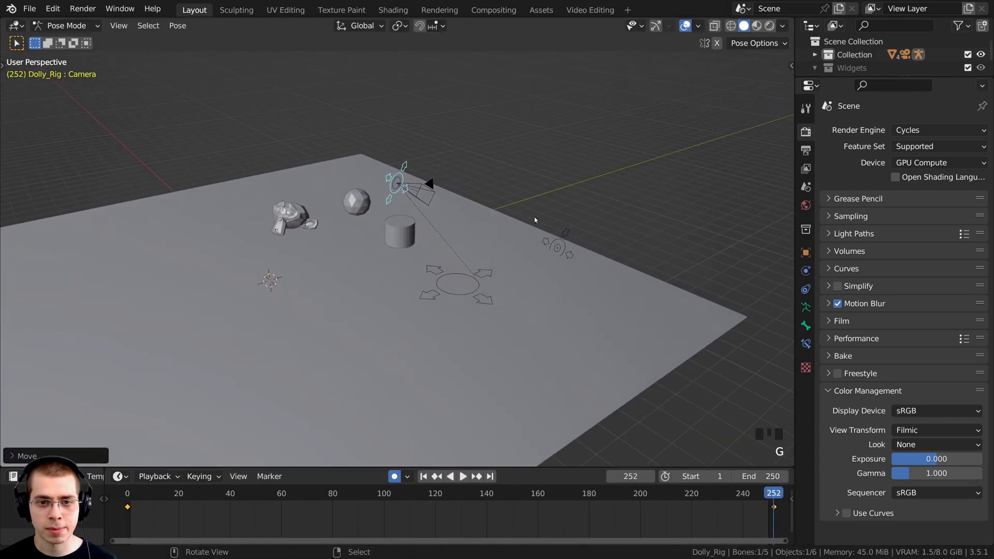
Move the raised Camera control toward positive X, over the Root and Aim controls, at frame 252
middle_drag(534, 216, 610, 215)
key(g)
click(676, 211)
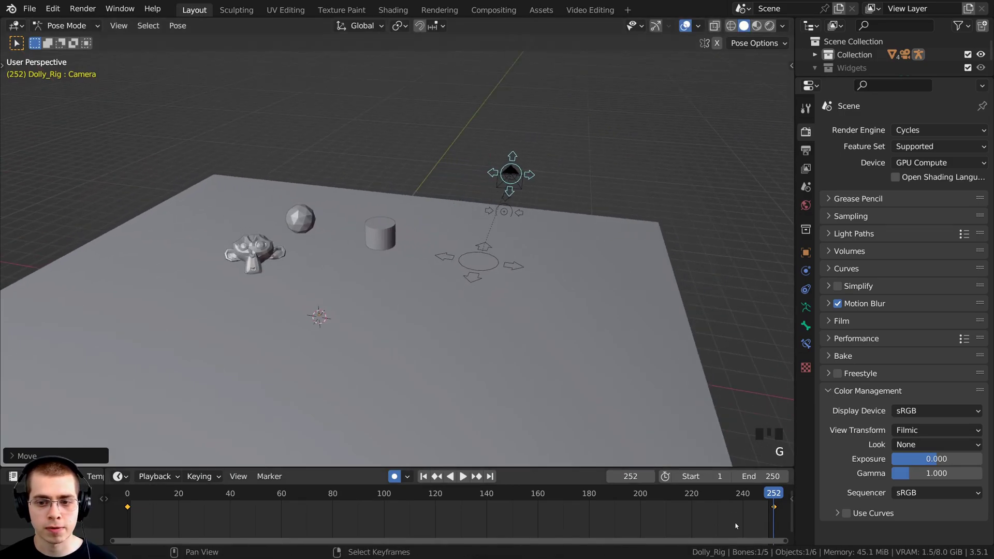
scroll(518, 513, down, 2)
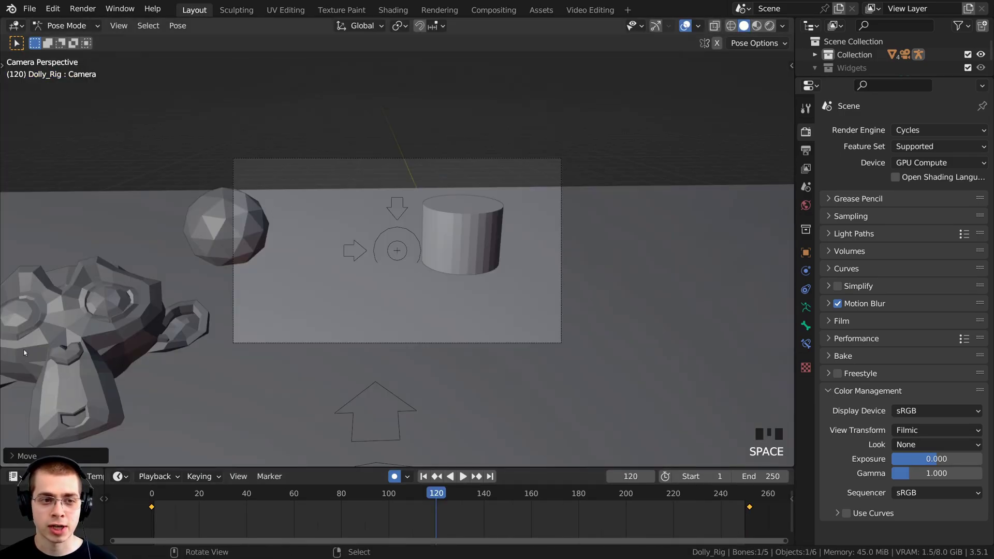
At frame 0, move the Aim control parallel to the floor onto the monkey head, keeping its height locked
middle_drag(409, 258, 376, 285)
scroll(419, 231, down, 4)
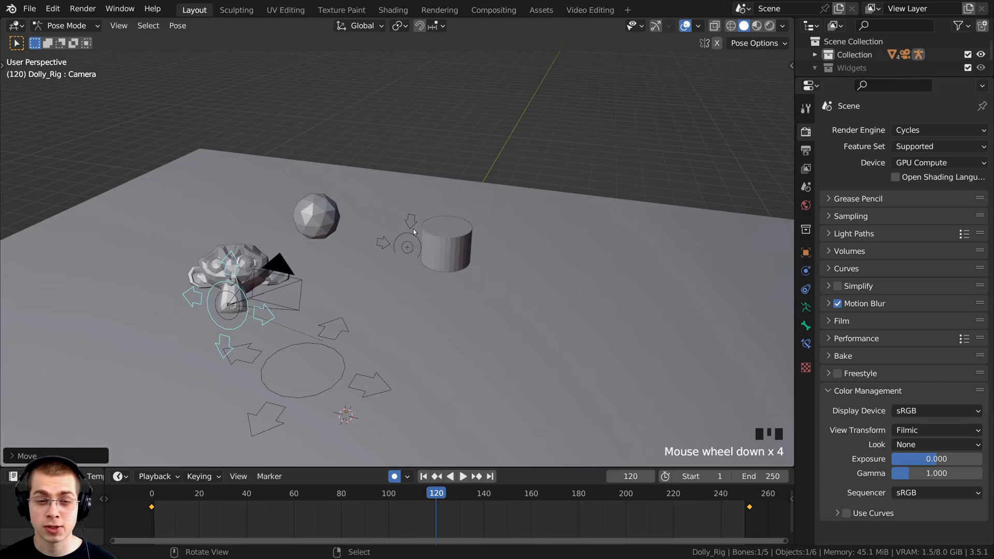
right_click(413, 230)
middle_drag(423, 251, 492, 297)
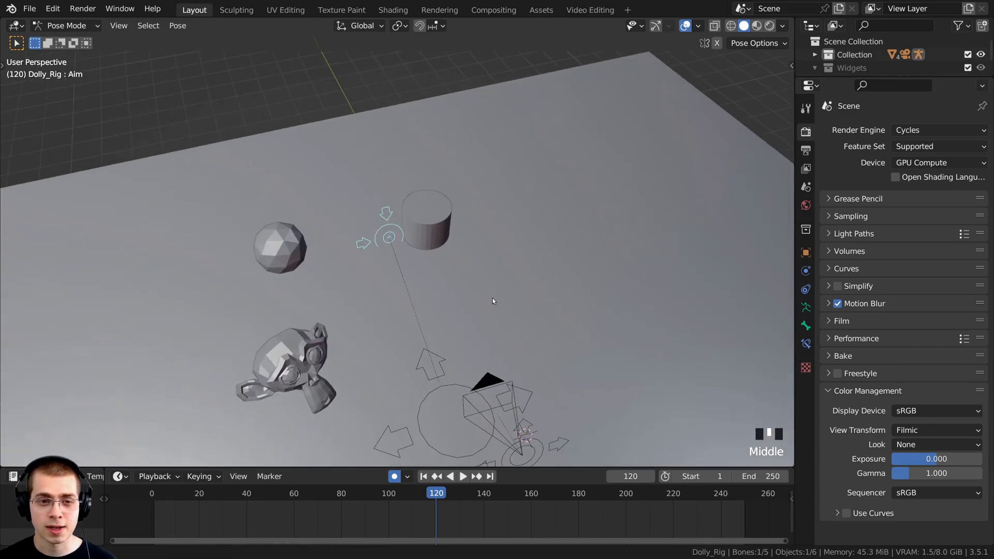
scroll(415, 326, down, 3)
click(152, 532)
key(space)
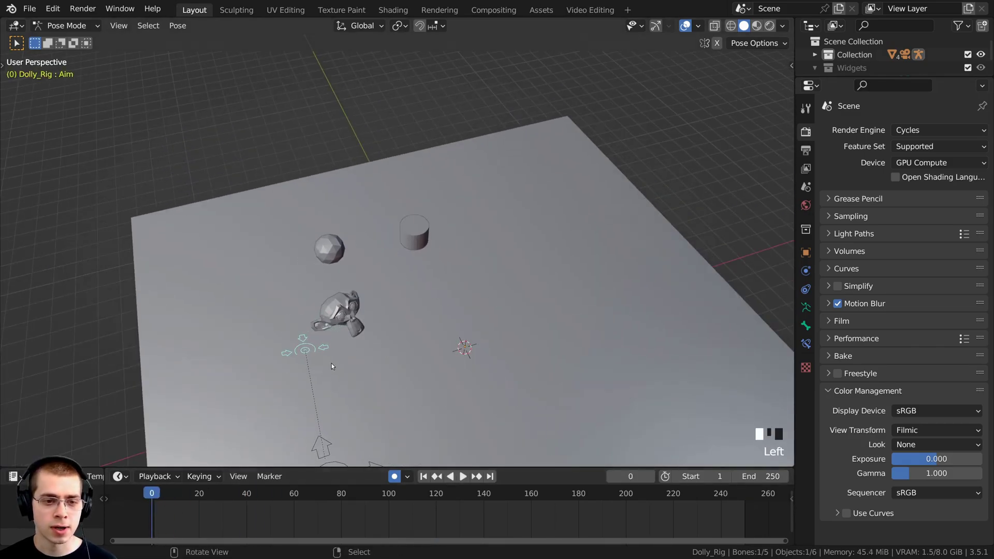
scroll(380, 254, up, 2)
key(g)
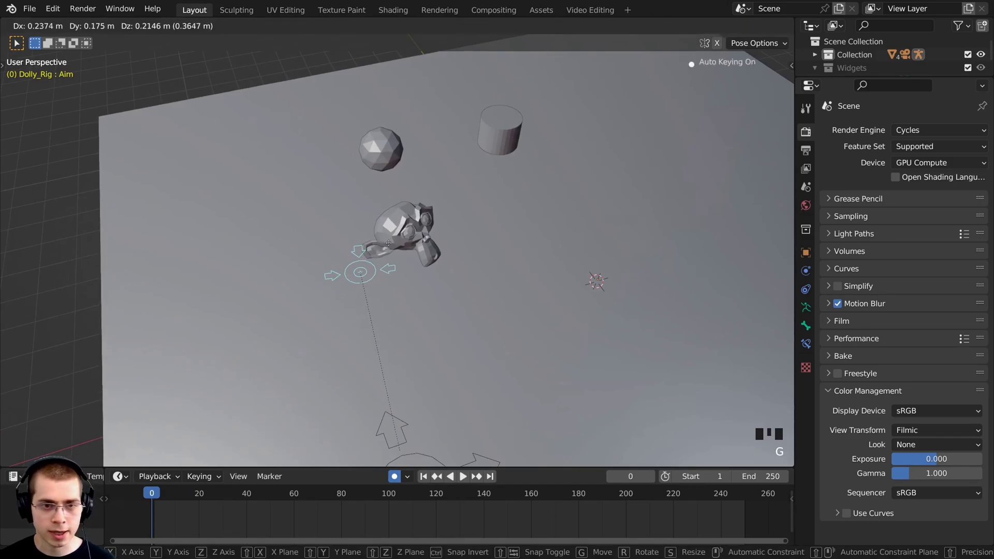
key(shift+z)
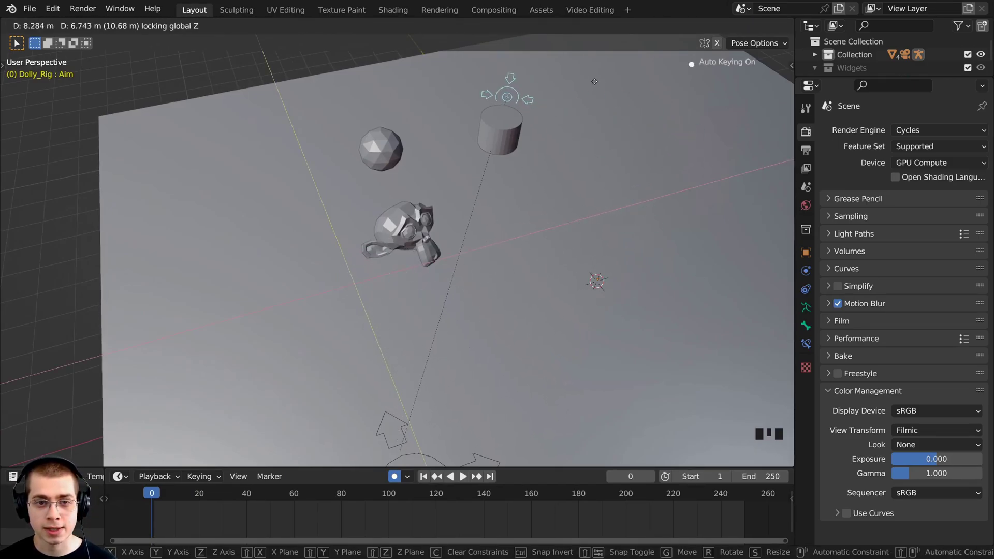
click(504, 234)
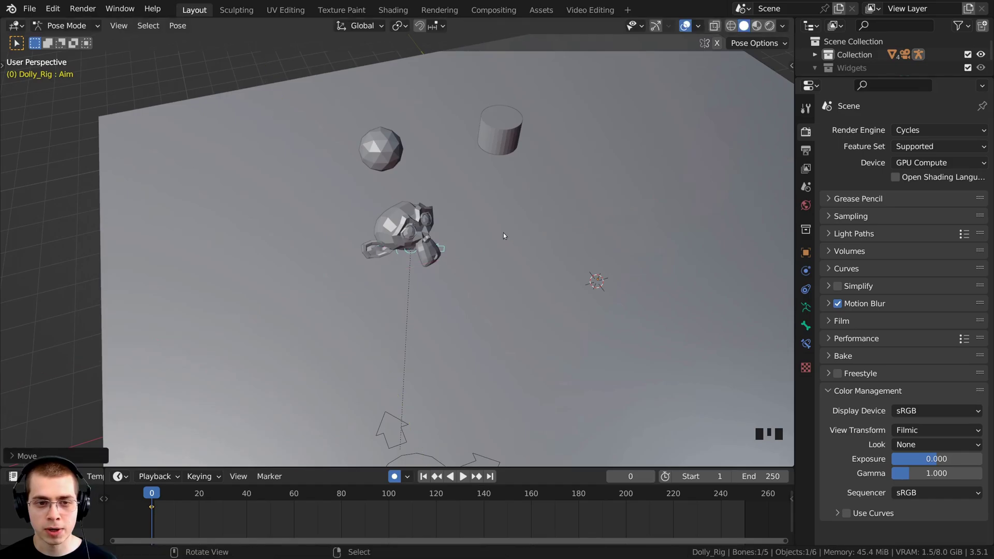
Through the camera view, play forward to frame 118 and move the Aim control toward the faceted sphere
key(KP_0)
key(space)
drag(211, 507, 333, 513)
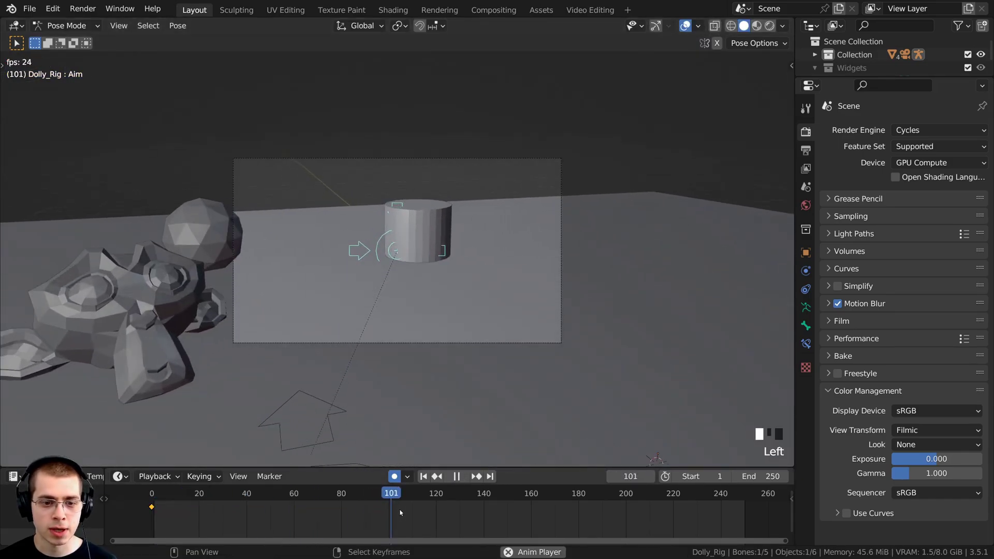
key(space)
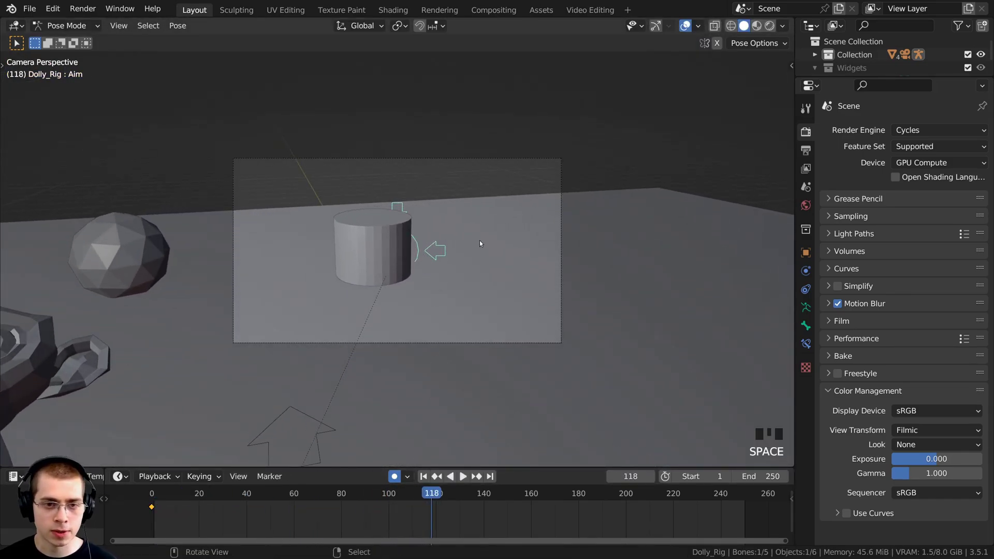
key(g)
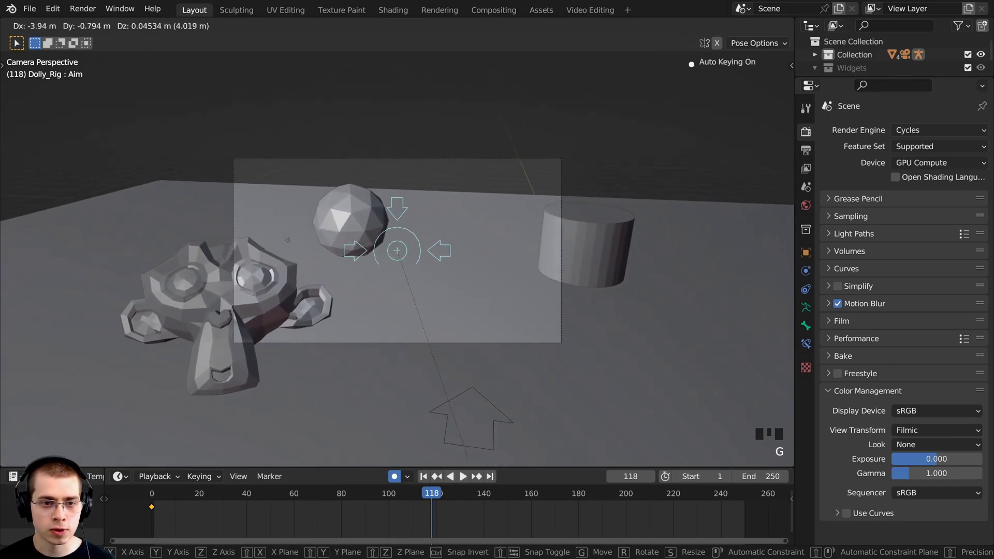
click(250, 222)
At frame 252, move the Aim control onto the cylinder with its global Z position locked
drag(452, 498, 756, 501)
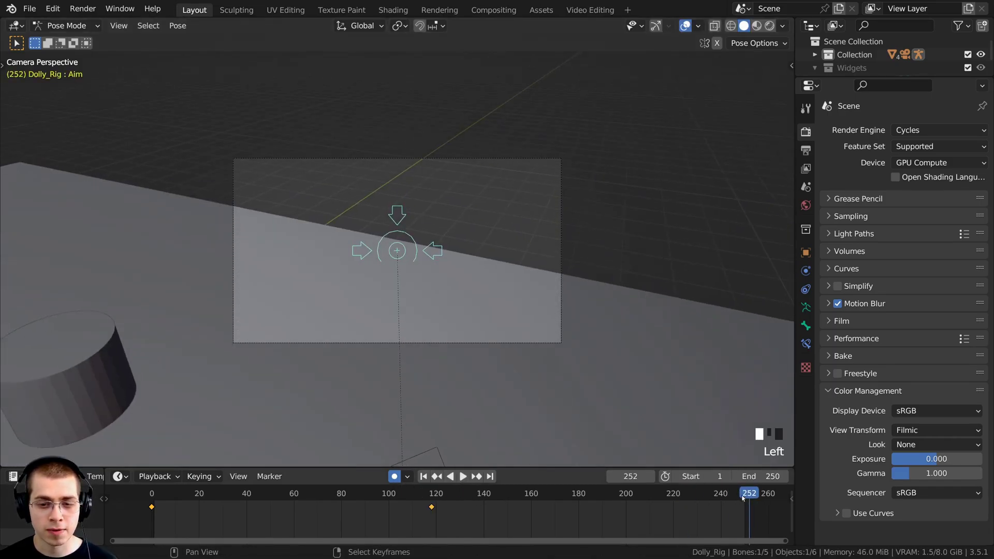
key(g)
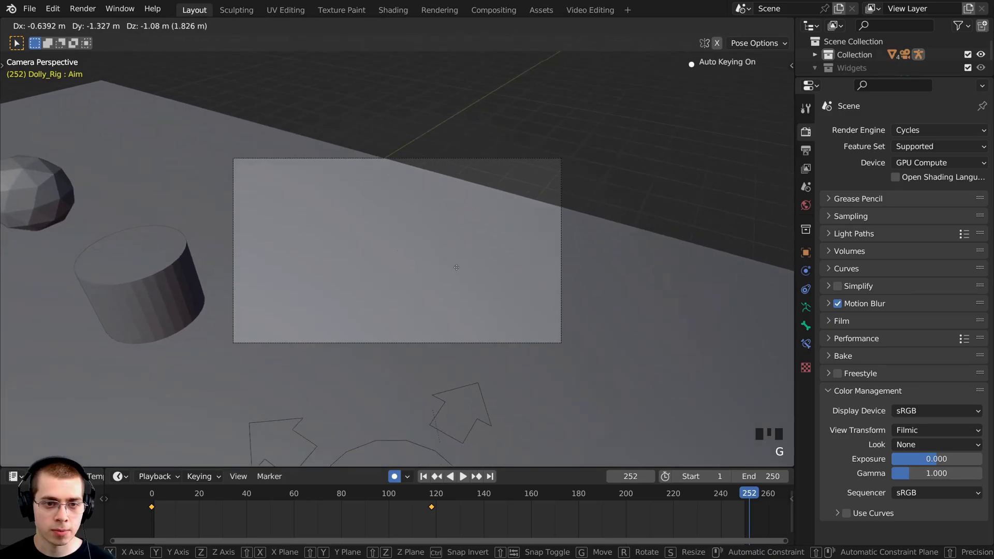
key(shift+z)
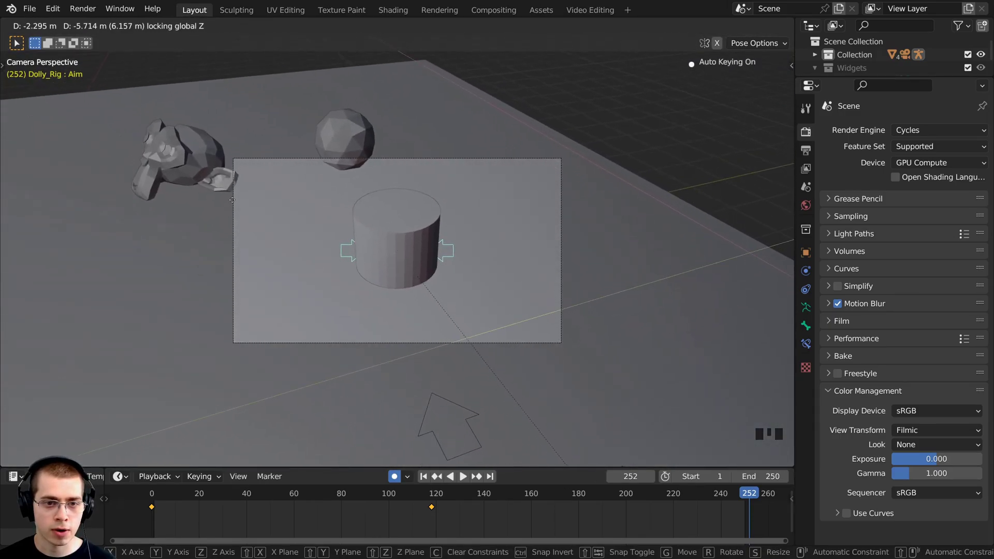
click(233, 200)
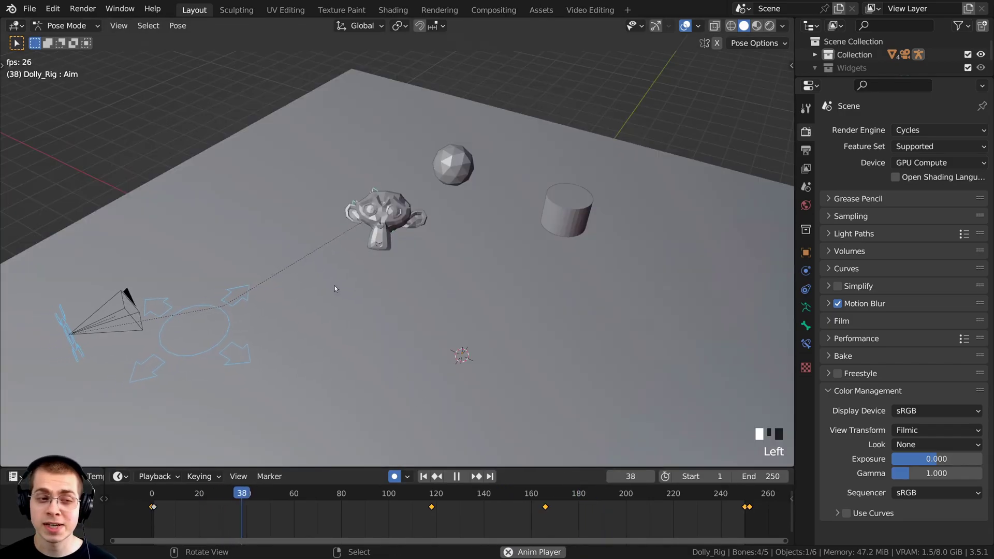
Examine the playing dolly rig animation from several angles outside the camera, and stop playback
middle_drag(335, 285, 387, 256)
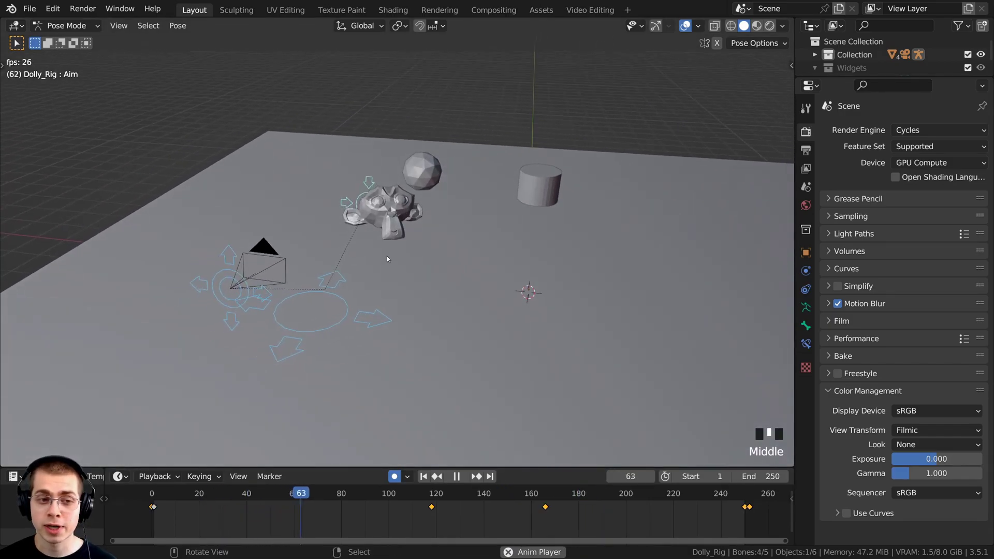
middle_drag(473, 288, 512, 299)
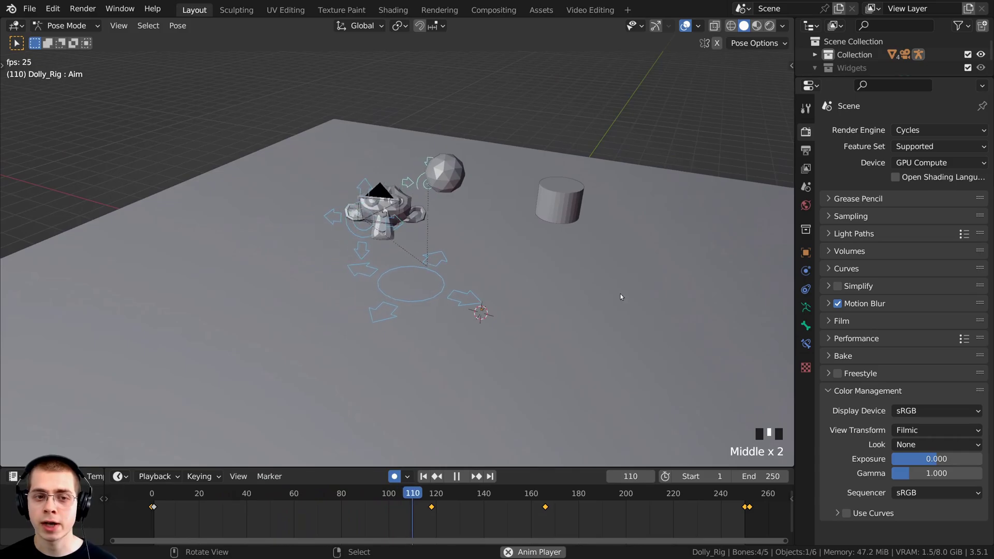
mouse_move(620, 293)
shift+middle_down()
mouse_move(588, 326)
mouse_move(638, 291)
shift+middle_up()
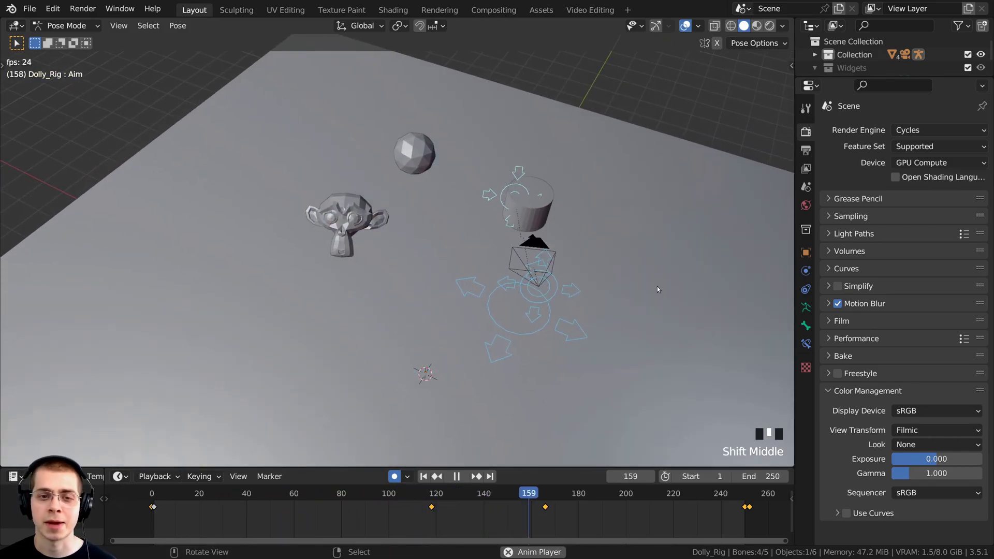
key(space)
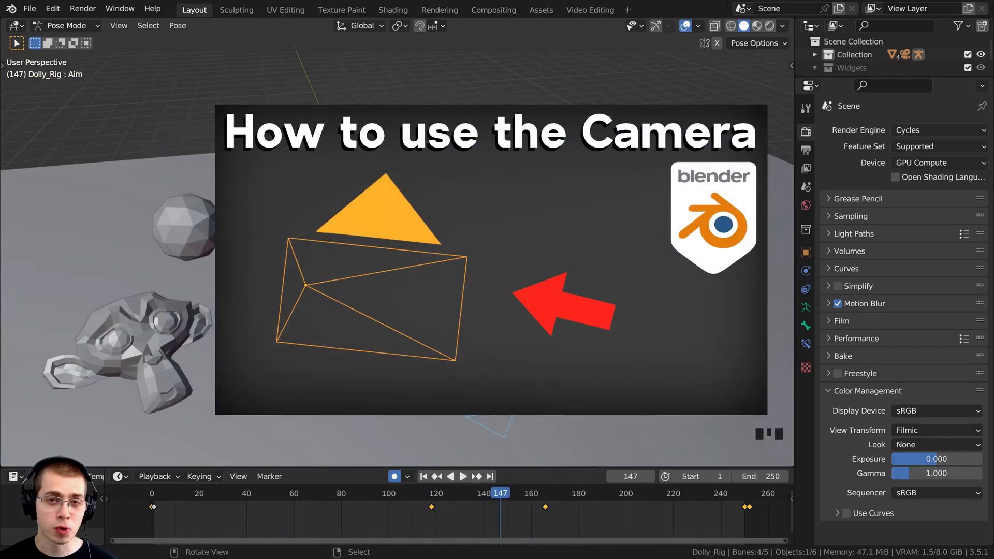